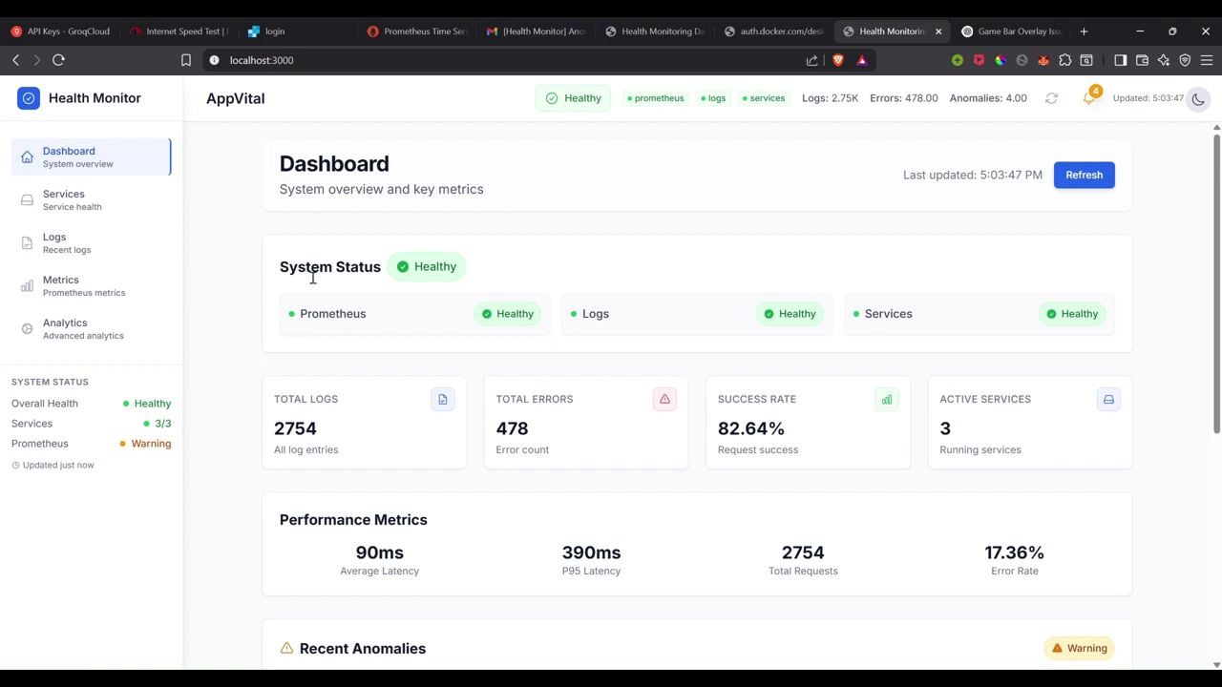
- Review the dashboard's system status, log and error totals, performance metrics and recent anomalies
mouse_move(313, 277)
left_mouse_down()
mouse_move(314, 333)
mouse_move(319, 321)
left_mouse_up()
left_click(319, 321)
scroll(1010, 325, "down", 1)
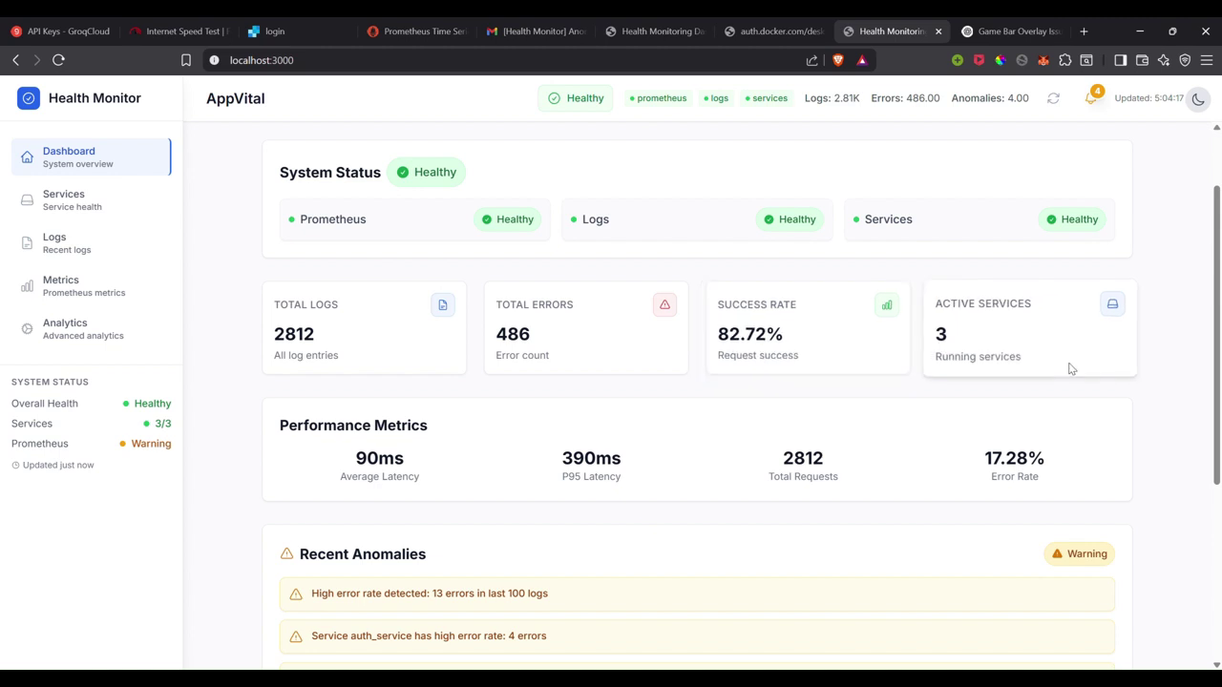
scroll(1070, 369, "down", 2)
scroll(1069, 365, "up", 1)
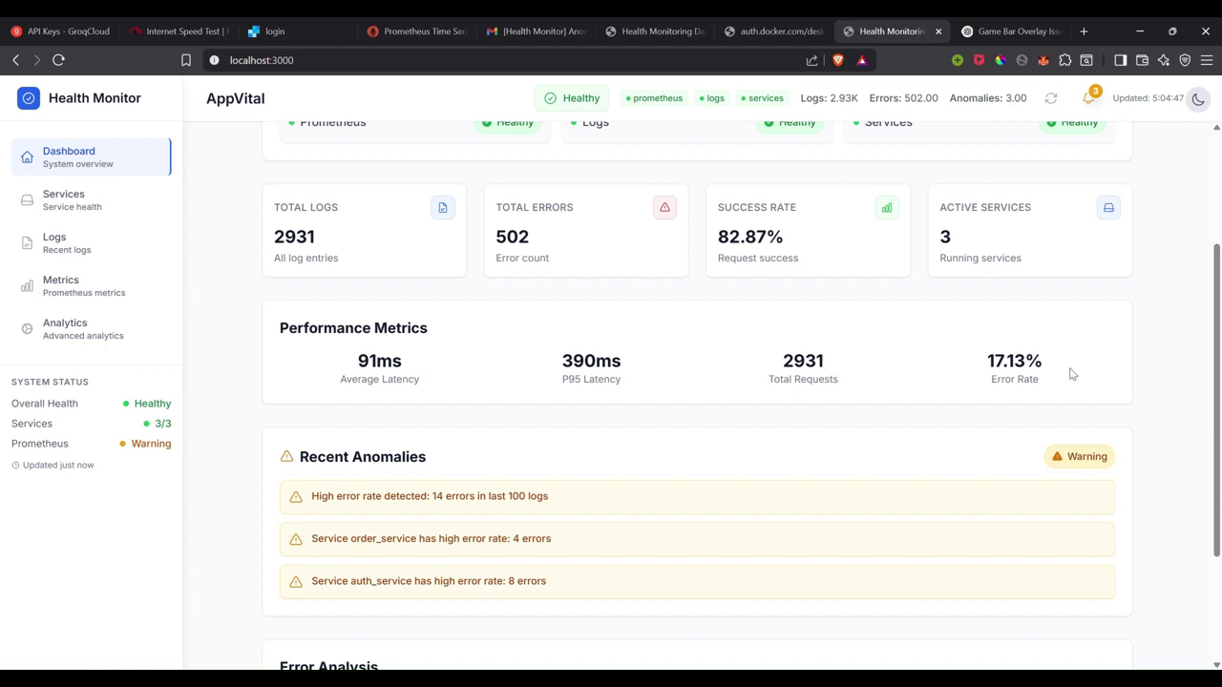
scroll(1049, 380, "down", 2)
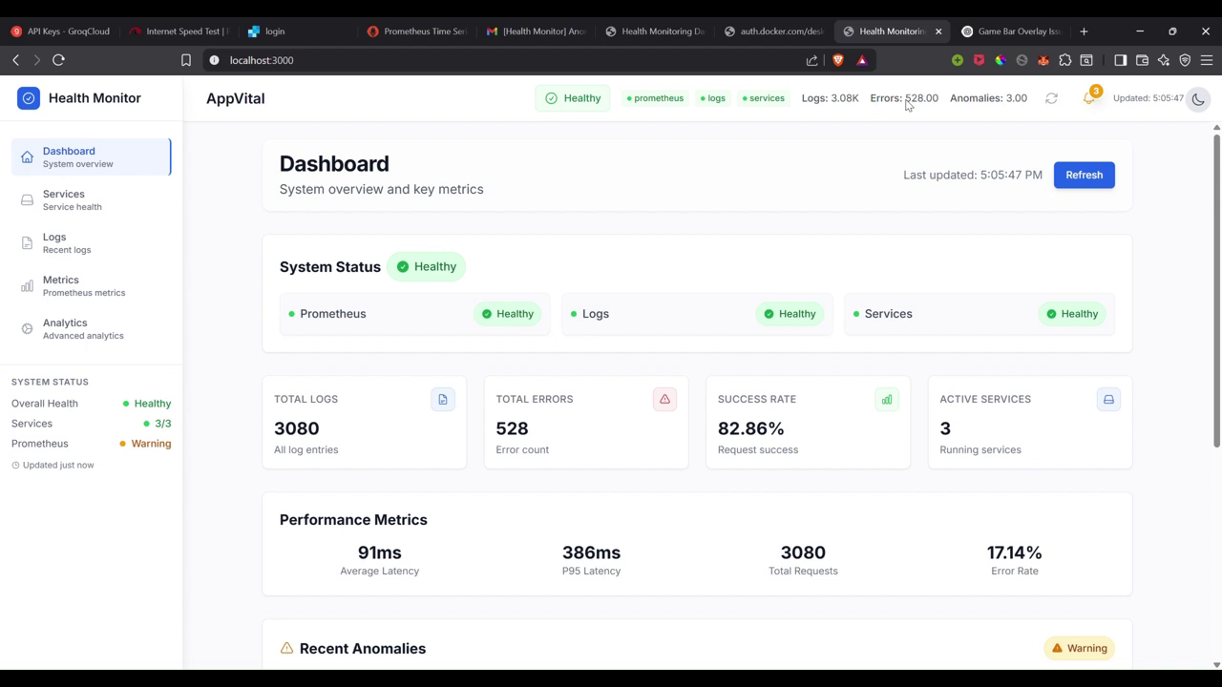
- Refresh the header statistics, view the list of active anomalies and dismiss it
left_click(1050, 101)
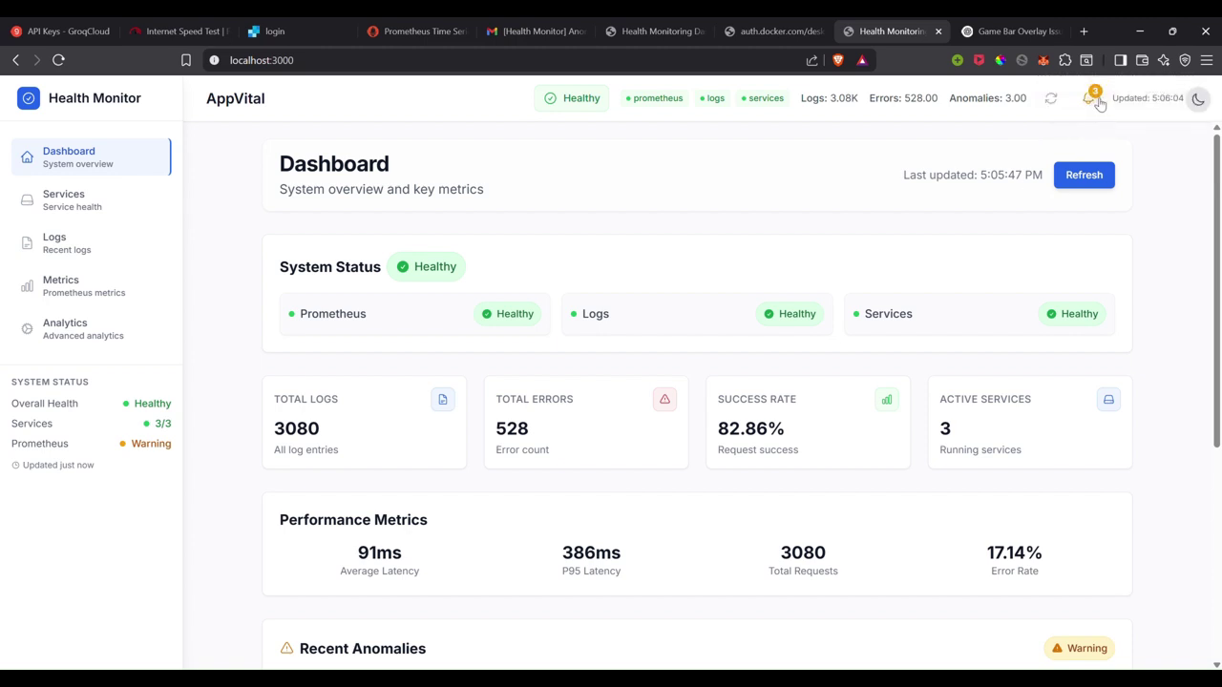
left_click(1095, 99)
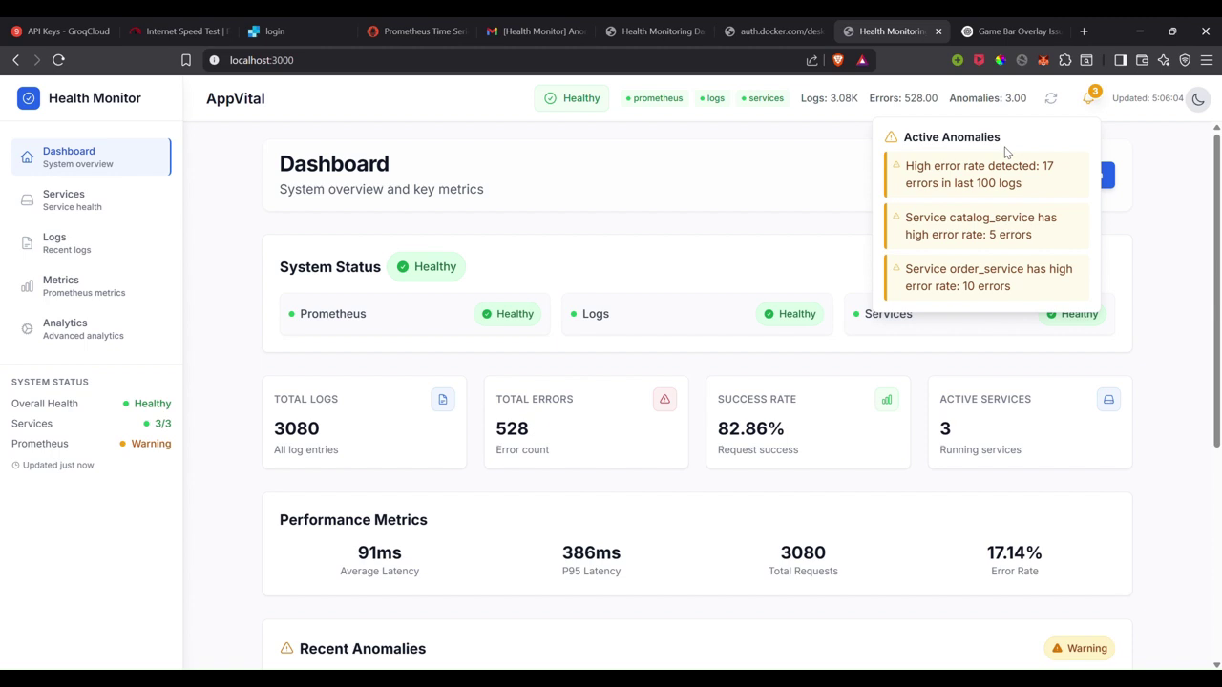
left_click(1132, 126)
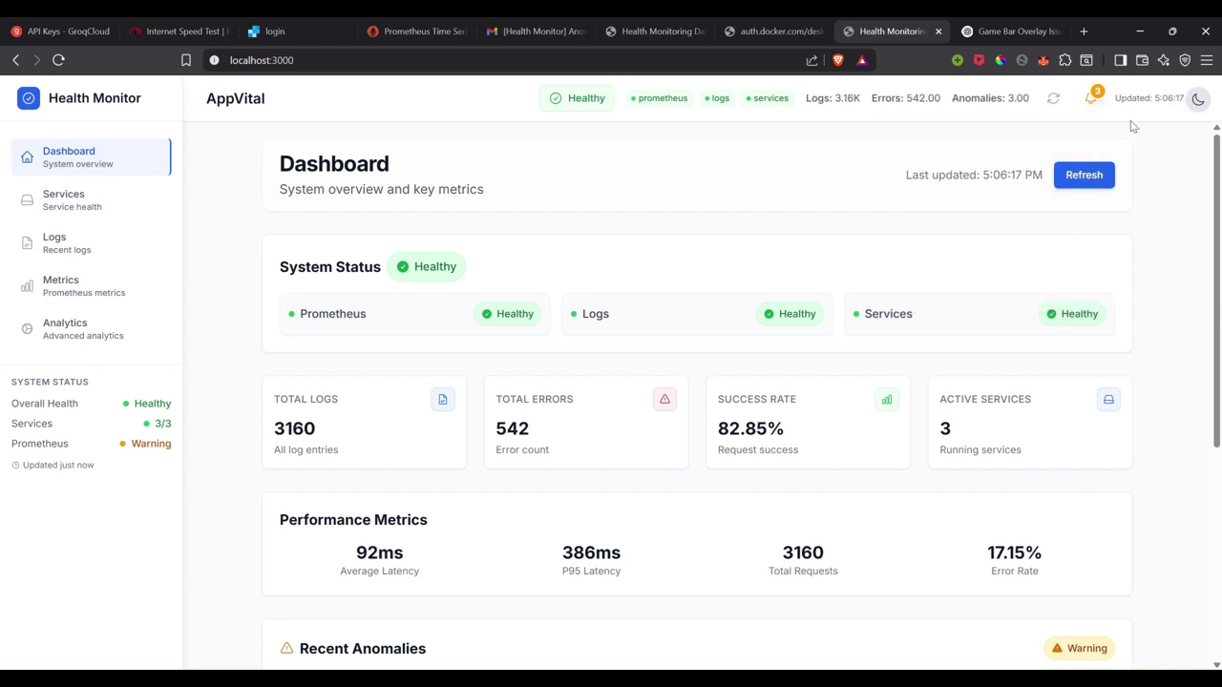
- Go to the Services page and refresh the service health data
left_click(79, 197)
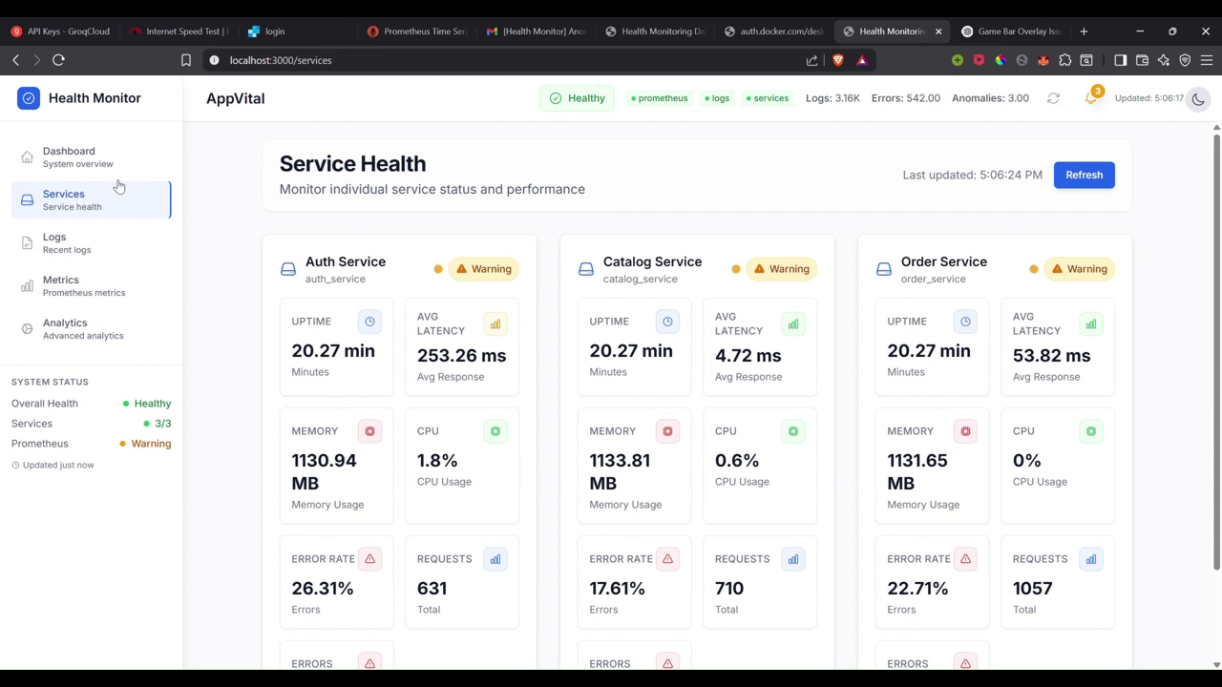
scroll(379, 397, "down", 1)
scroll(378, 397, "up", 1)
scroll(954, 270, "down", 1)
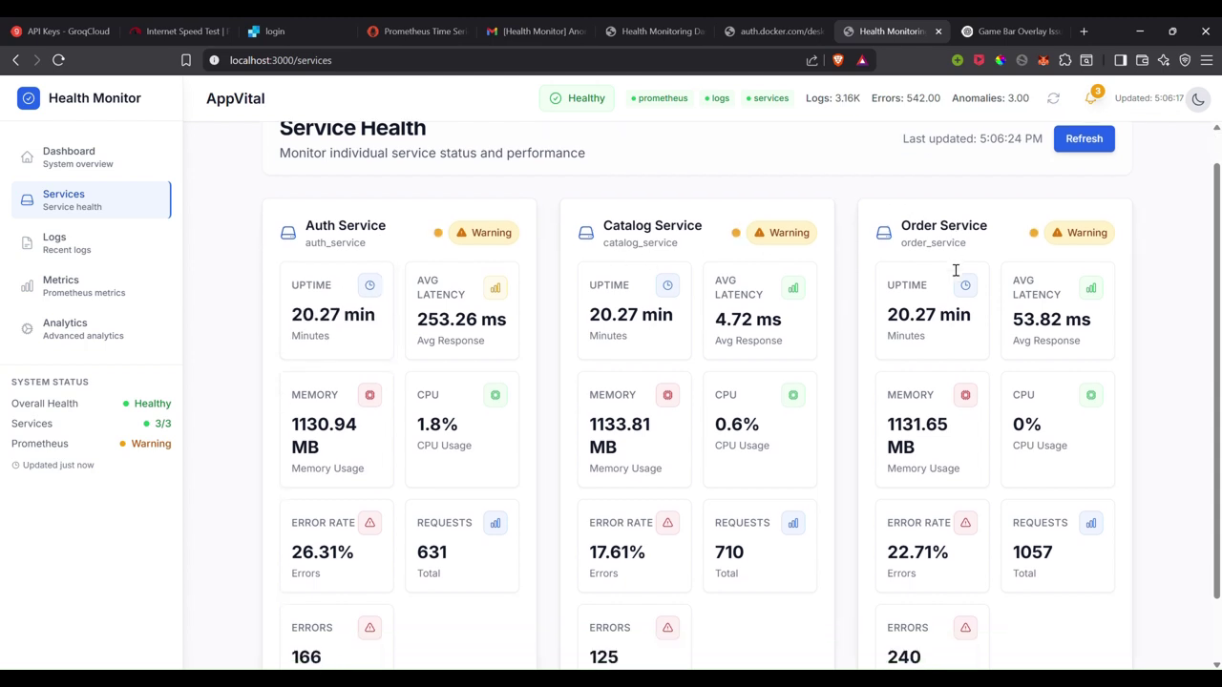
left_click(1083, 139)
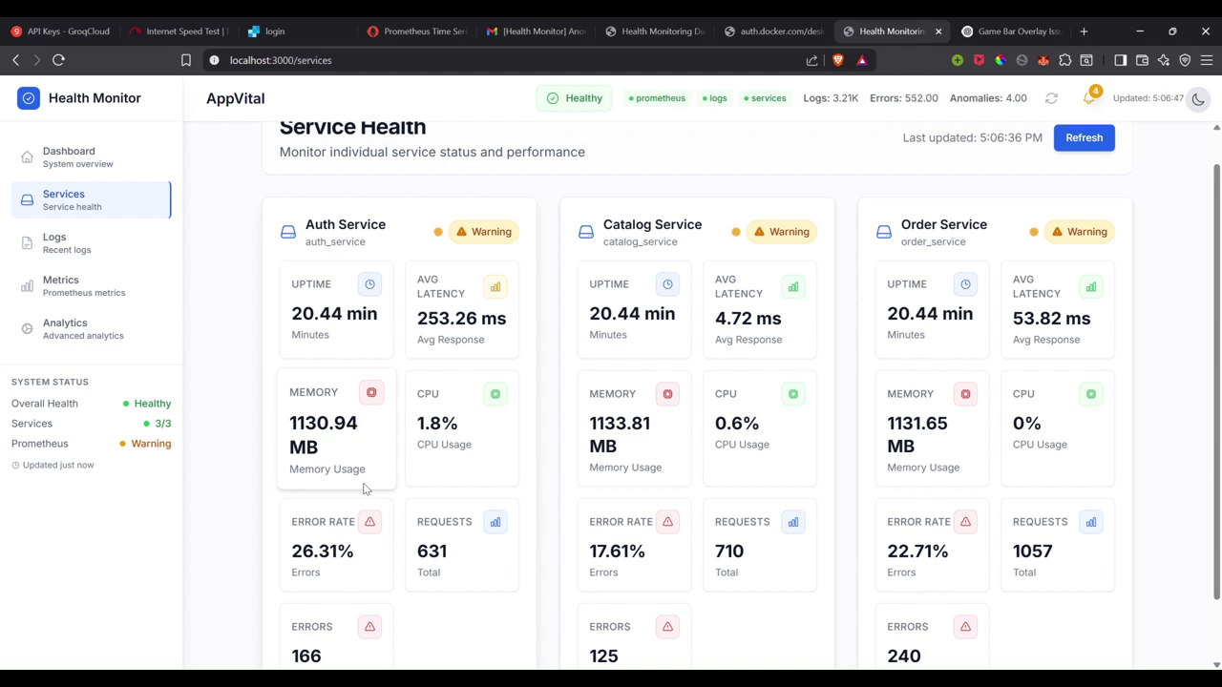
- Examine uptime, latency, memory, CPU, error rate and request figures for the Auth, Catalog and Order services
scroll(362, 489, "down", 1)
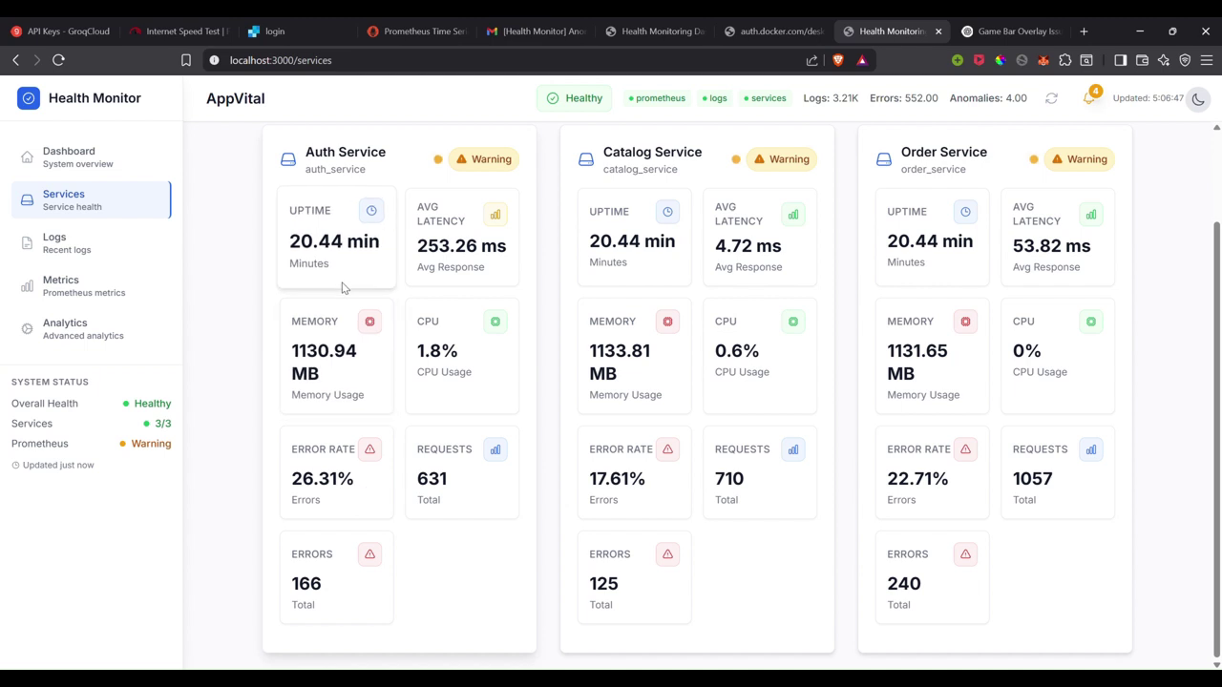
scroll(349, 291, "up", 2)
scroll(349, 290, "down", 1)
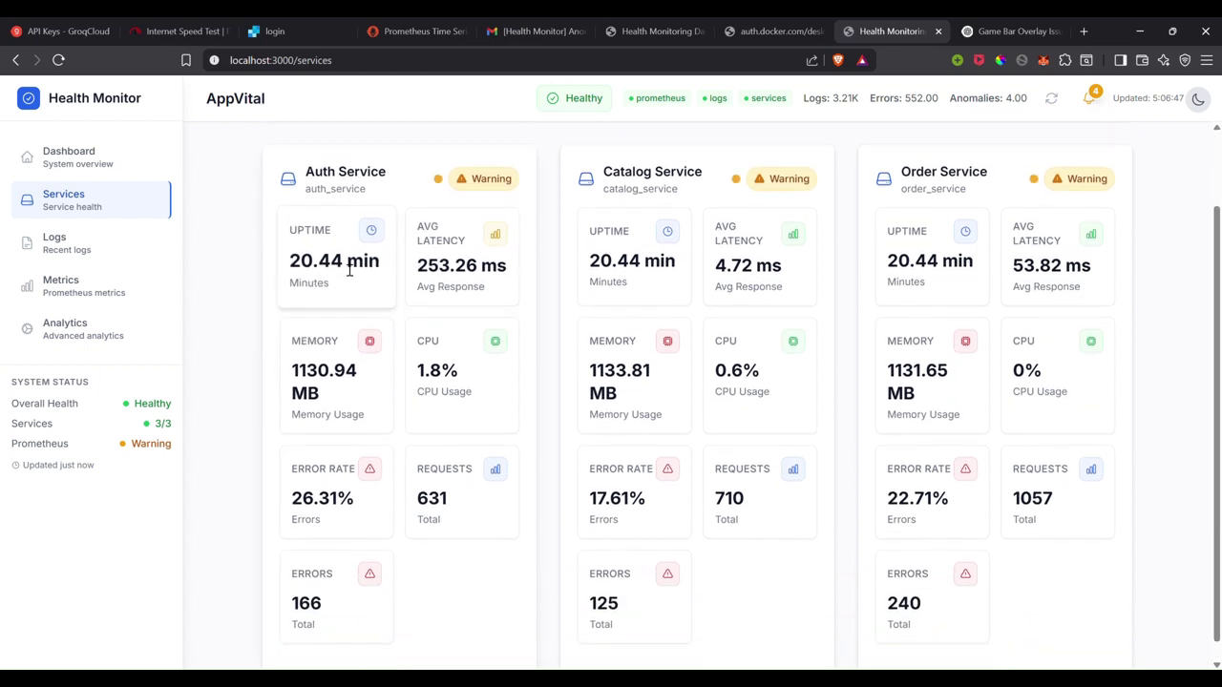
scroll(349, 271, "down", 1)
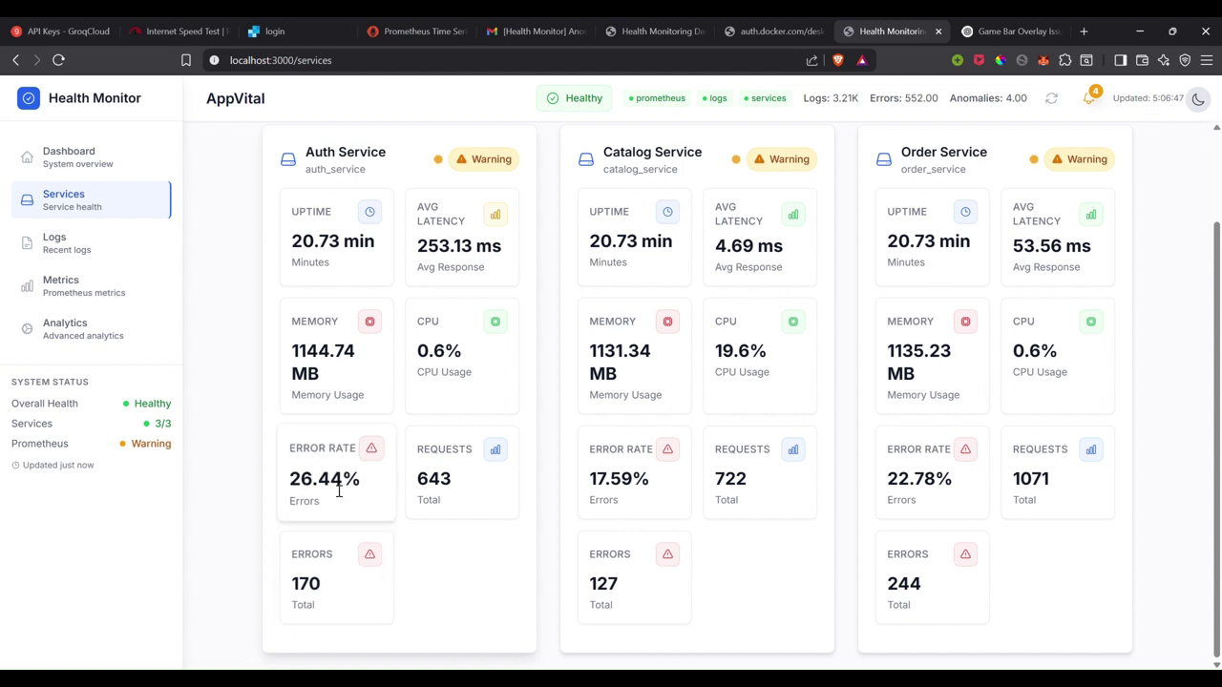
scroll(410, 462, "up", 1)
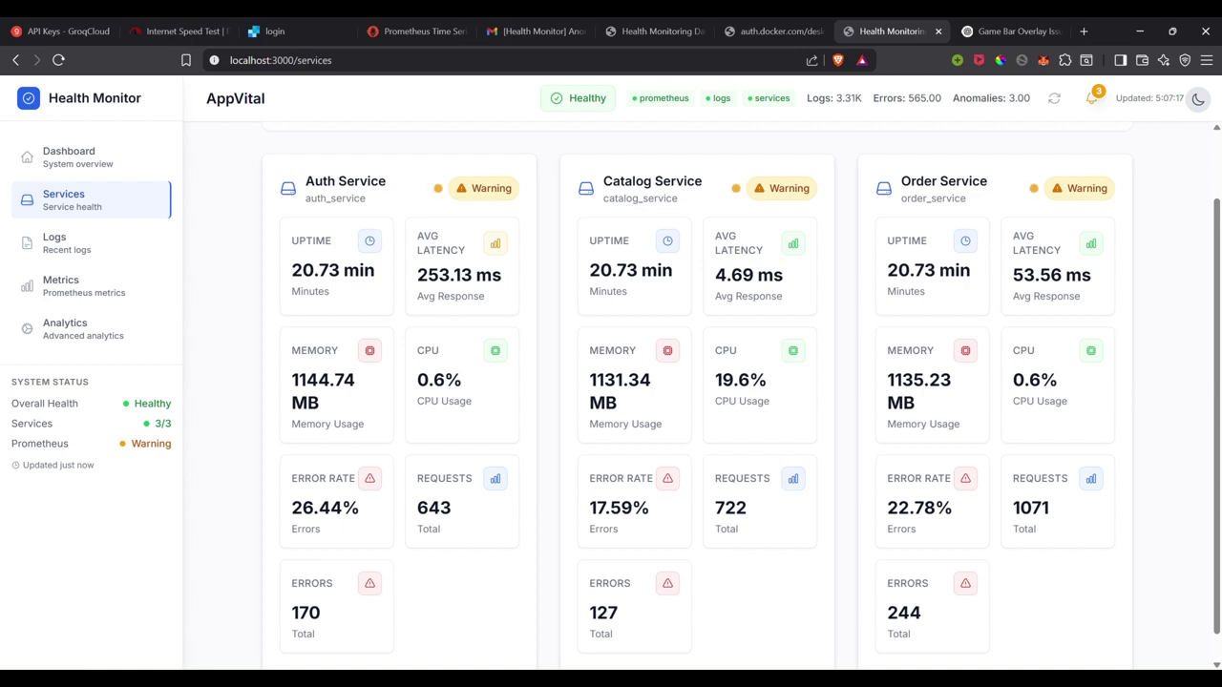
scroll(649, 430, "up", 1)
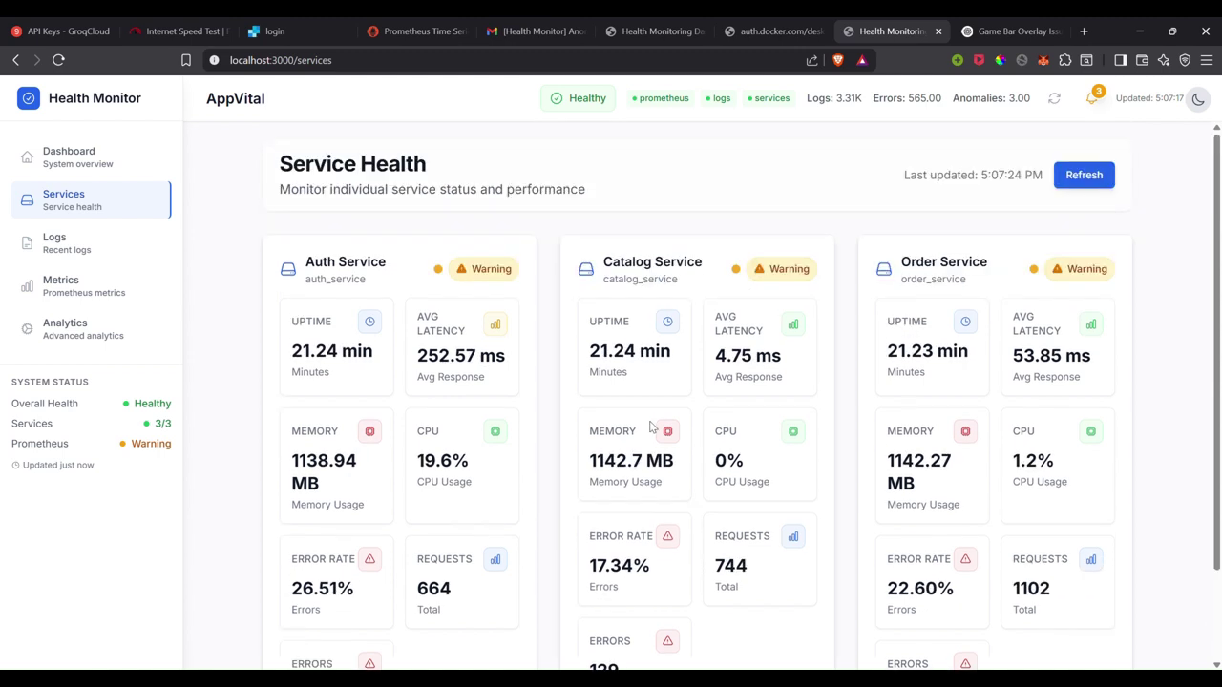
- Go to the system logs and filter them to the ERROR level and the order_service service
left_click(79, 257)
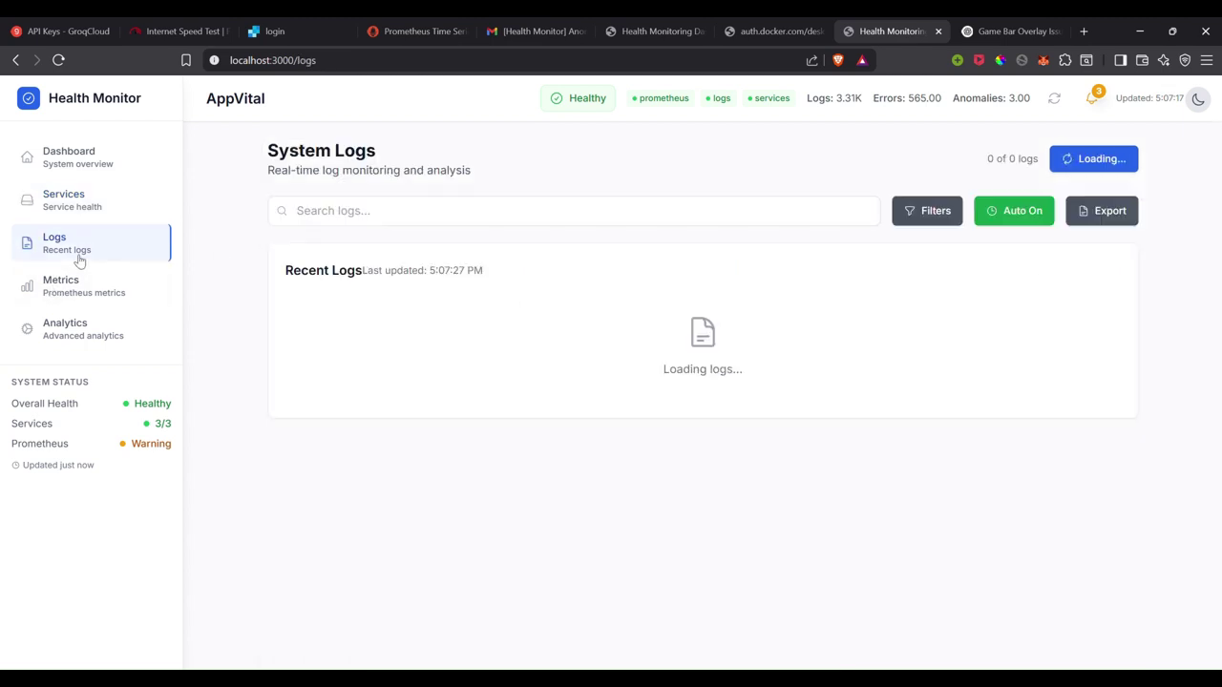
scroll(608, 315, "down", 10)
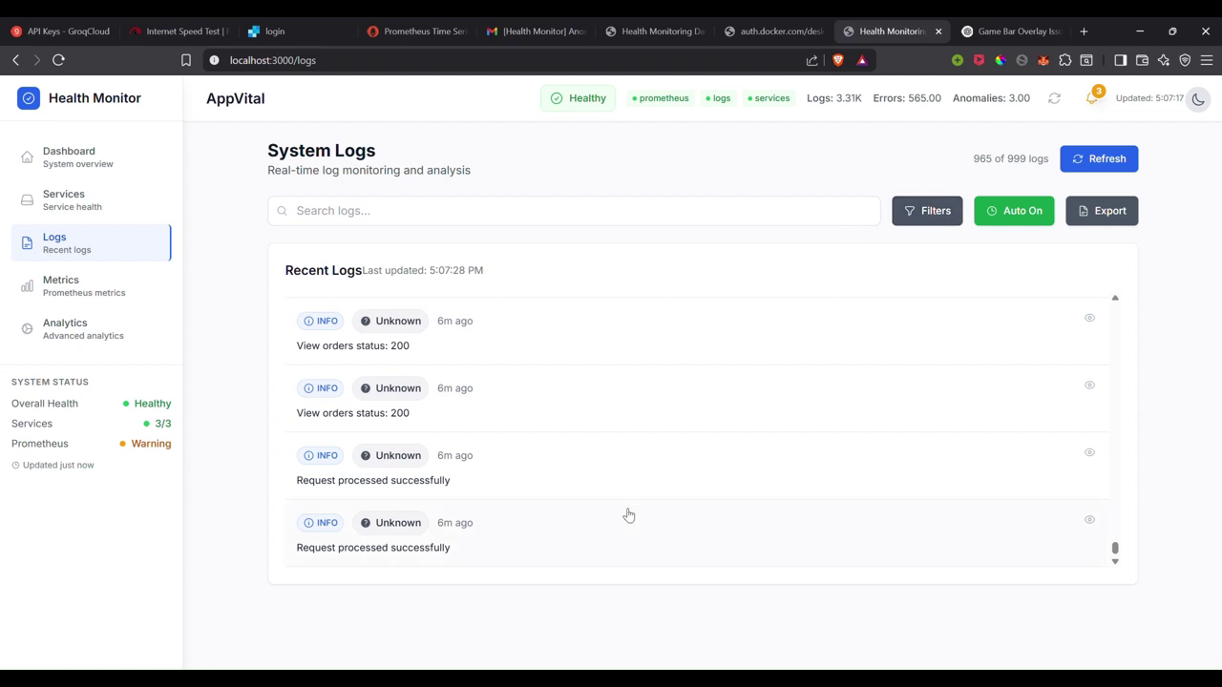
left_click(959, 209)
left_click(362, 333)
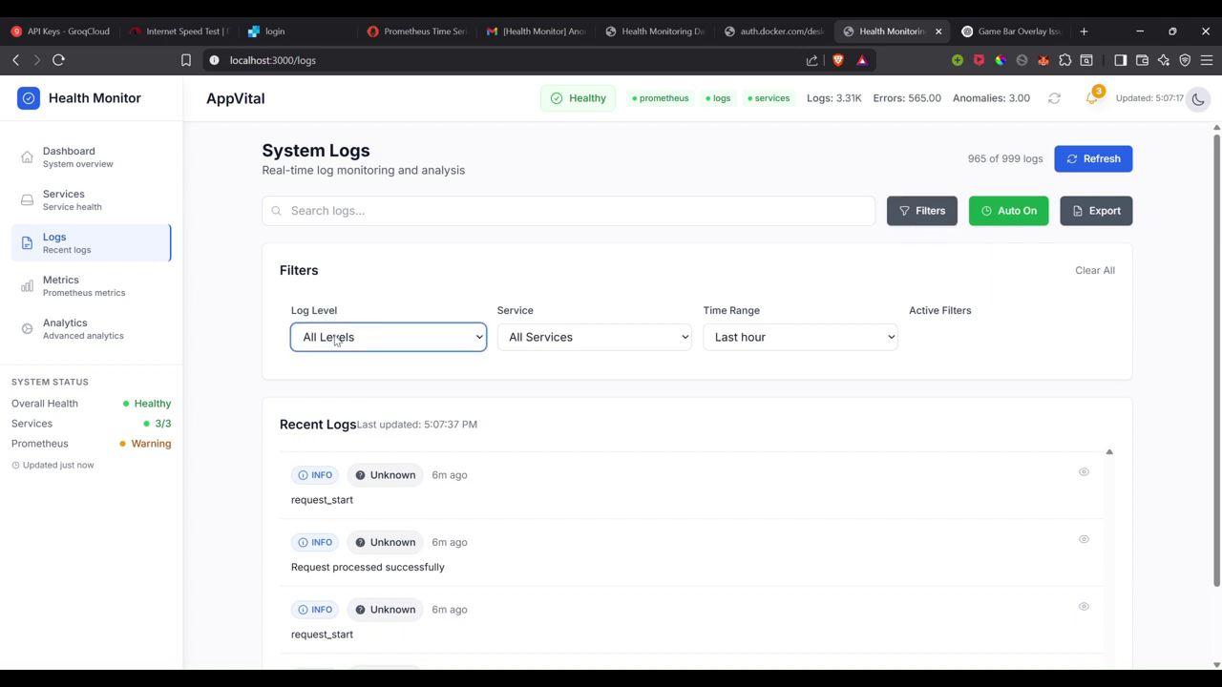
left_click(323, 391)
scroll(570, 262, "down", 1)
left_click(573, 264)
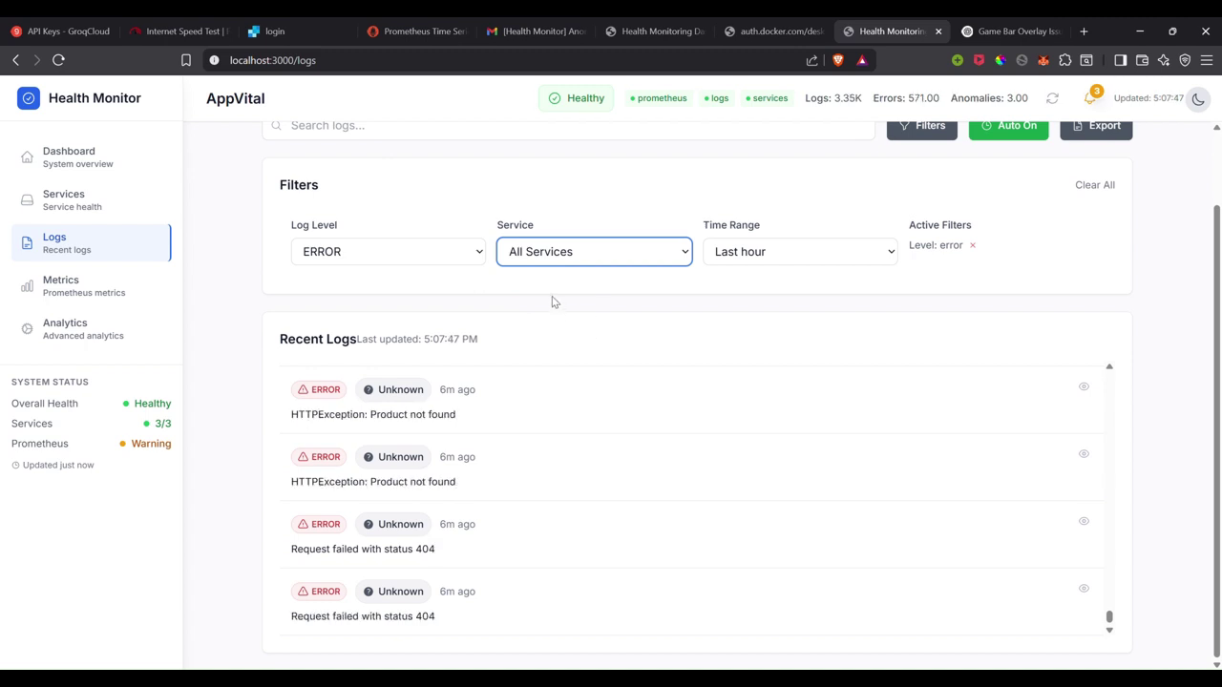
left_click(554, 301)
- Try the log time ranges Last 6 hours and Last 15 minutes, and set the range to All time
left_click(769, 252)
left_click(759, 328)
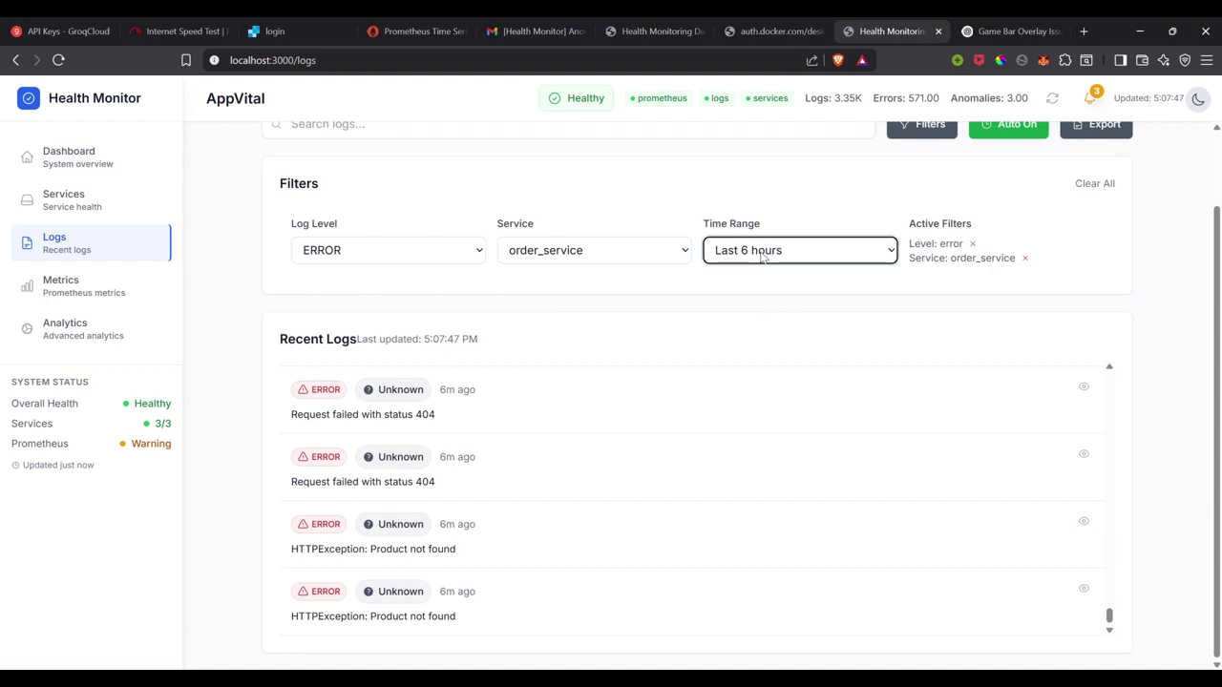
left_click(757, 278)
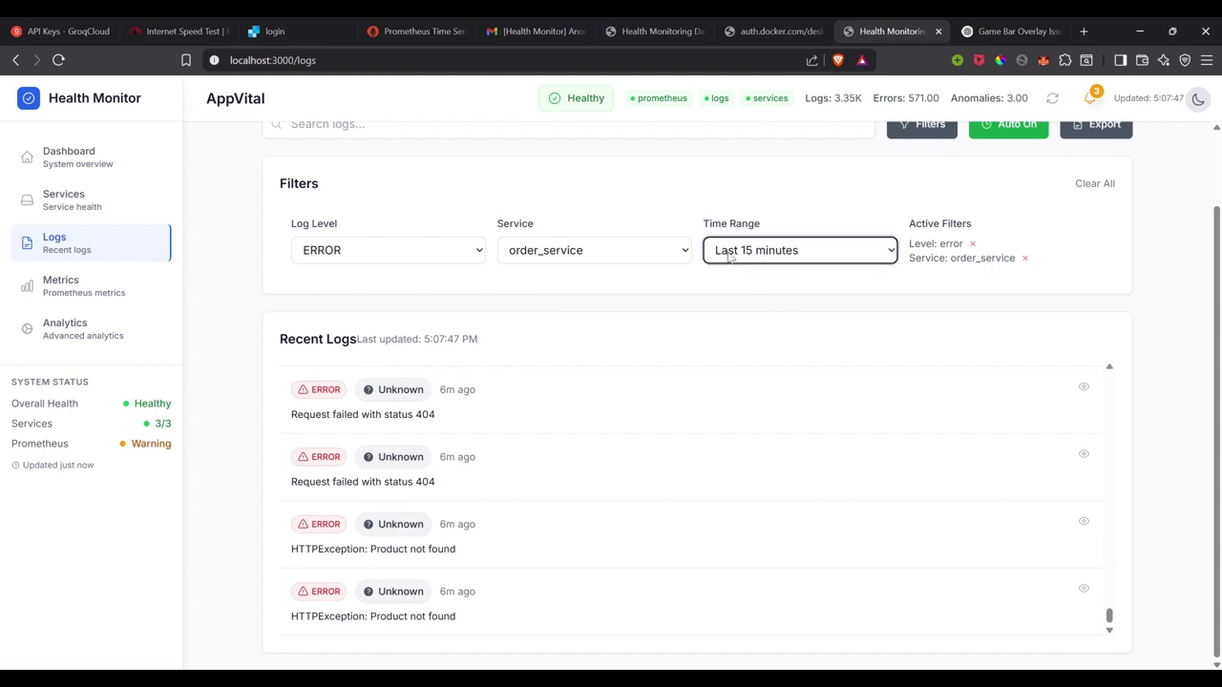
left_click(759, 352)
- Export the filtered order_service error logs
scroll(1016, 199, "up", 2)
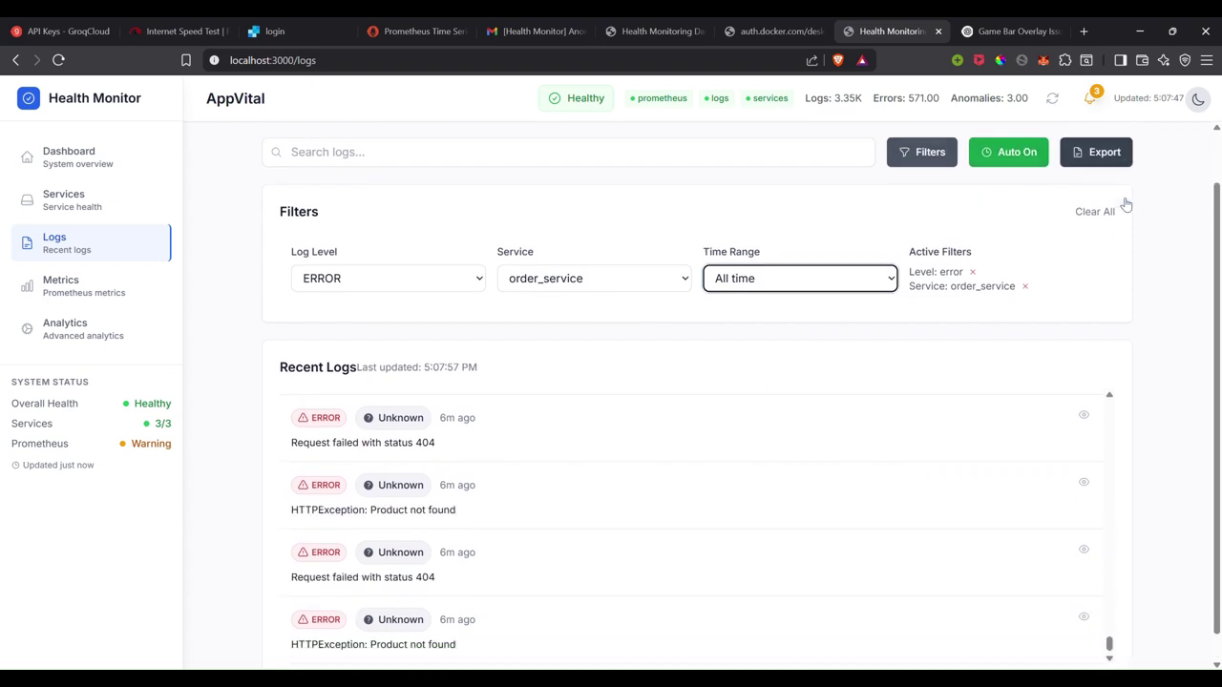
left_click(1086, 164)
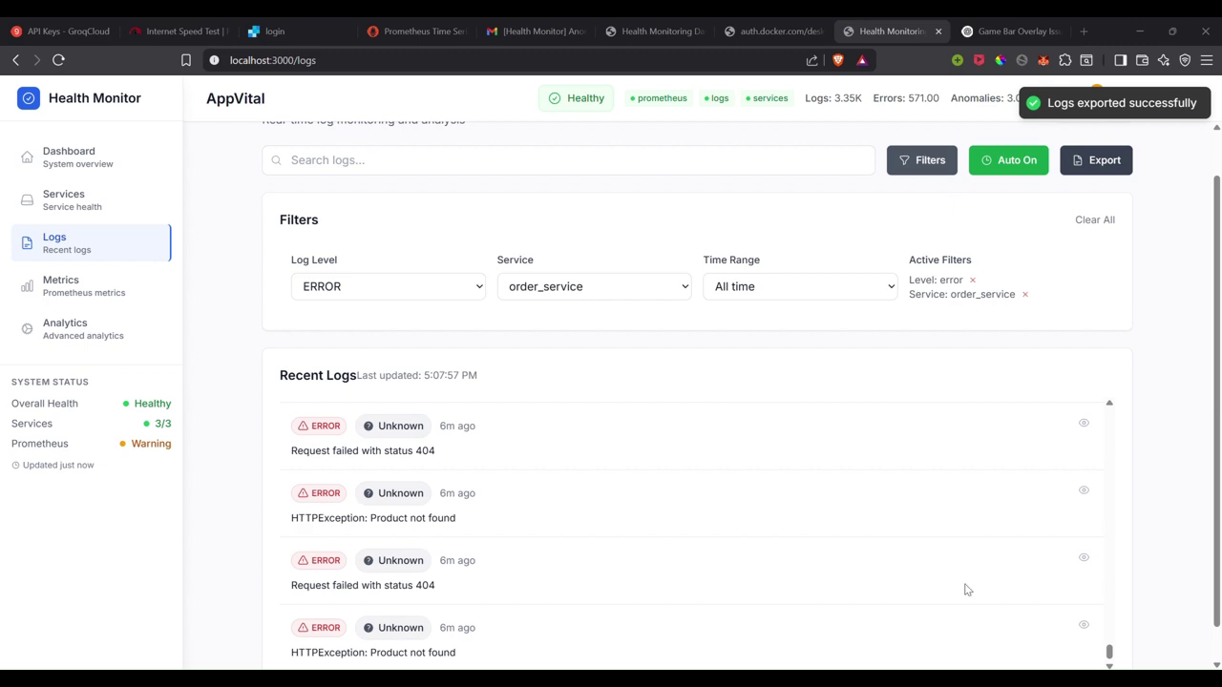
left_click(1171, 652)
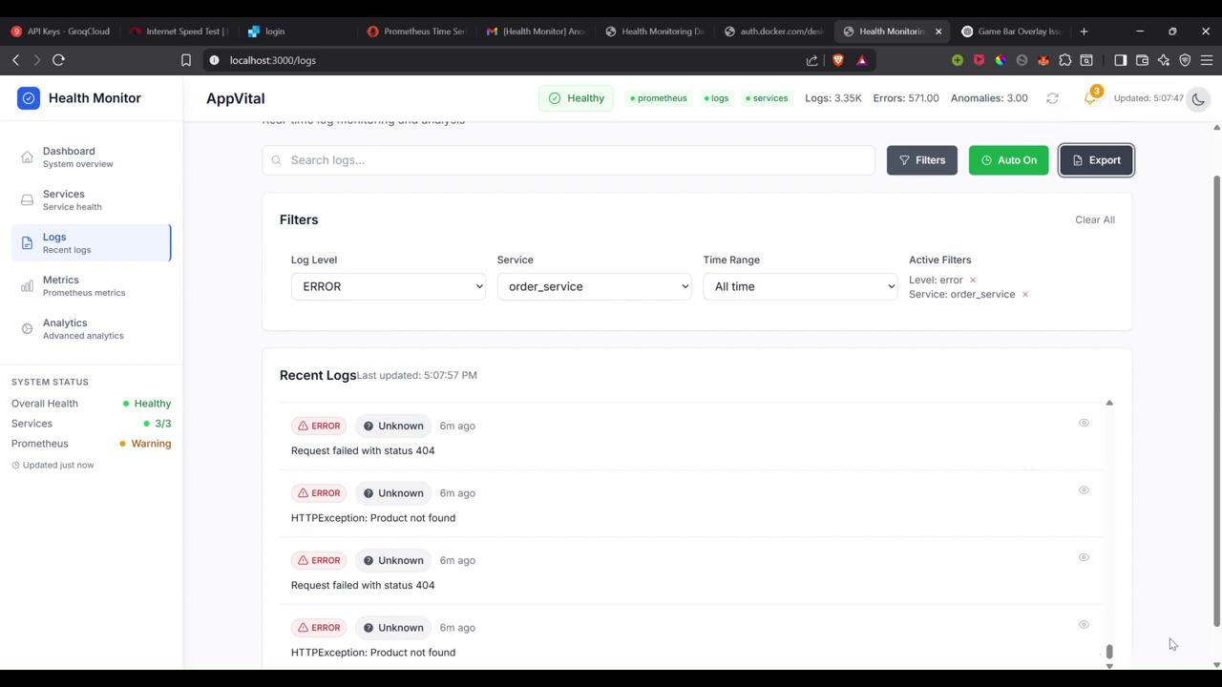
- Browse the filtered error entries and clear all log filters
scroll(908, 552, "down", 1)
scroll(913, 450, "up", 10)
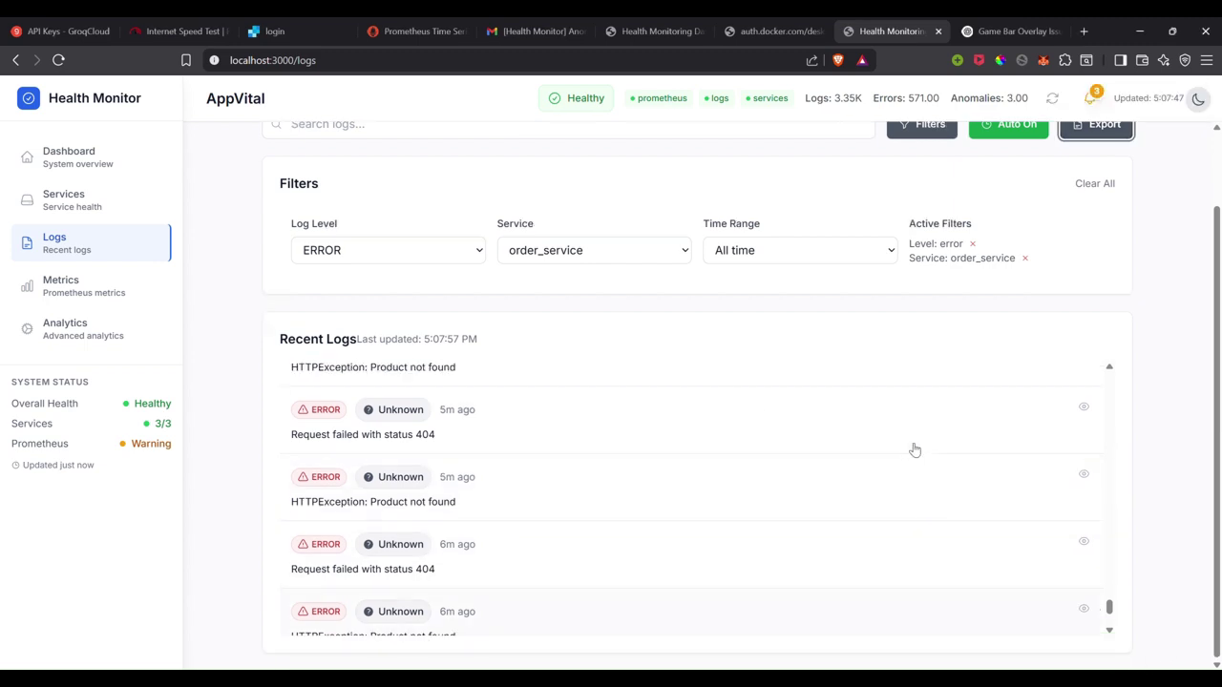
scroll(944, 281, "up", 2)
scroll(1094, 277, "down", 1)
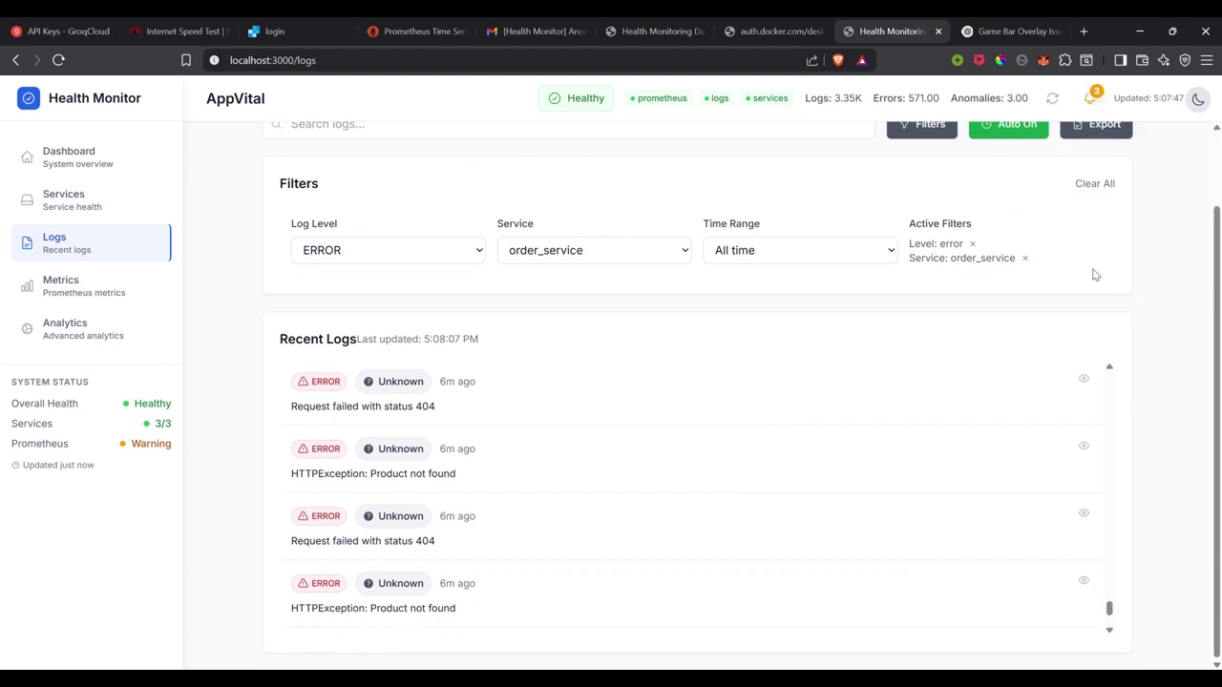
left_click(1095, 184)
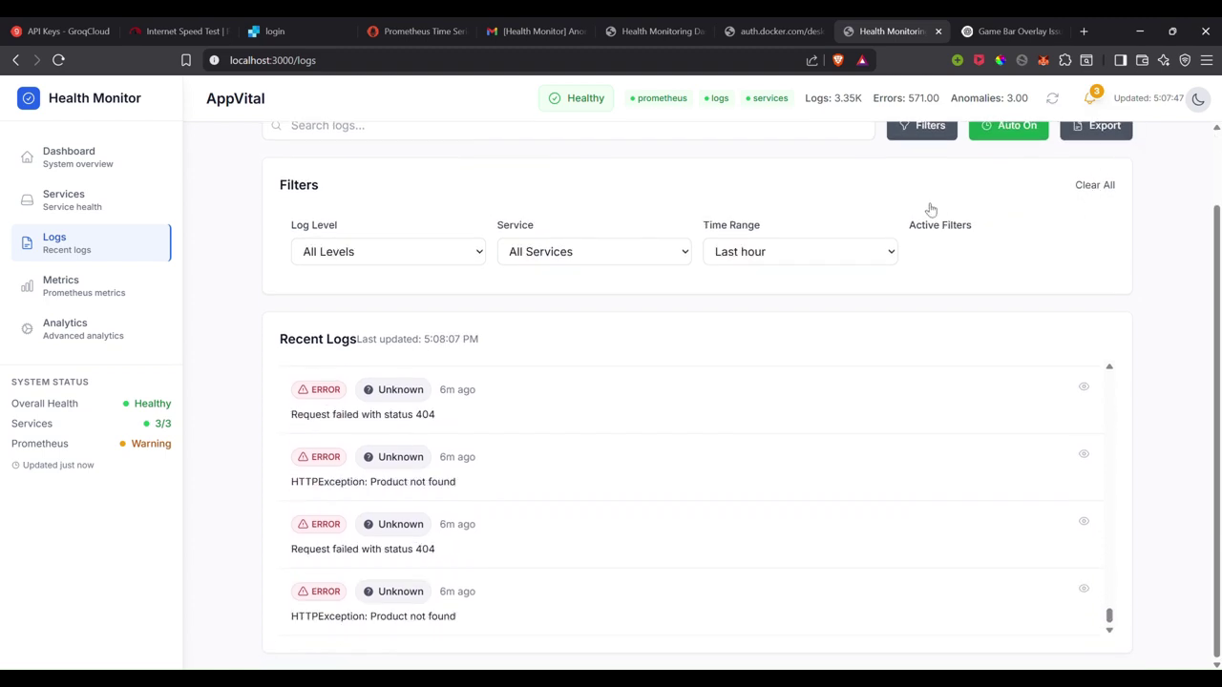
scroll(1021, 188, "up", 1)
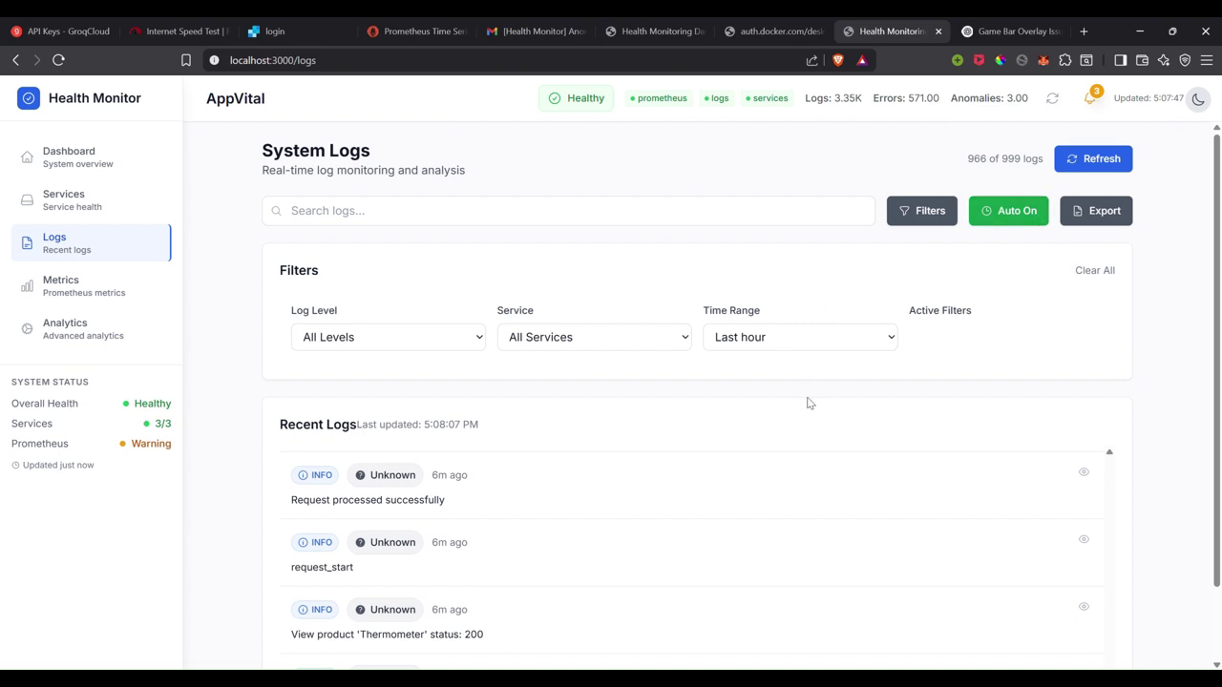
- Turn automatic log refresh off and back on
left_click(991, 213)
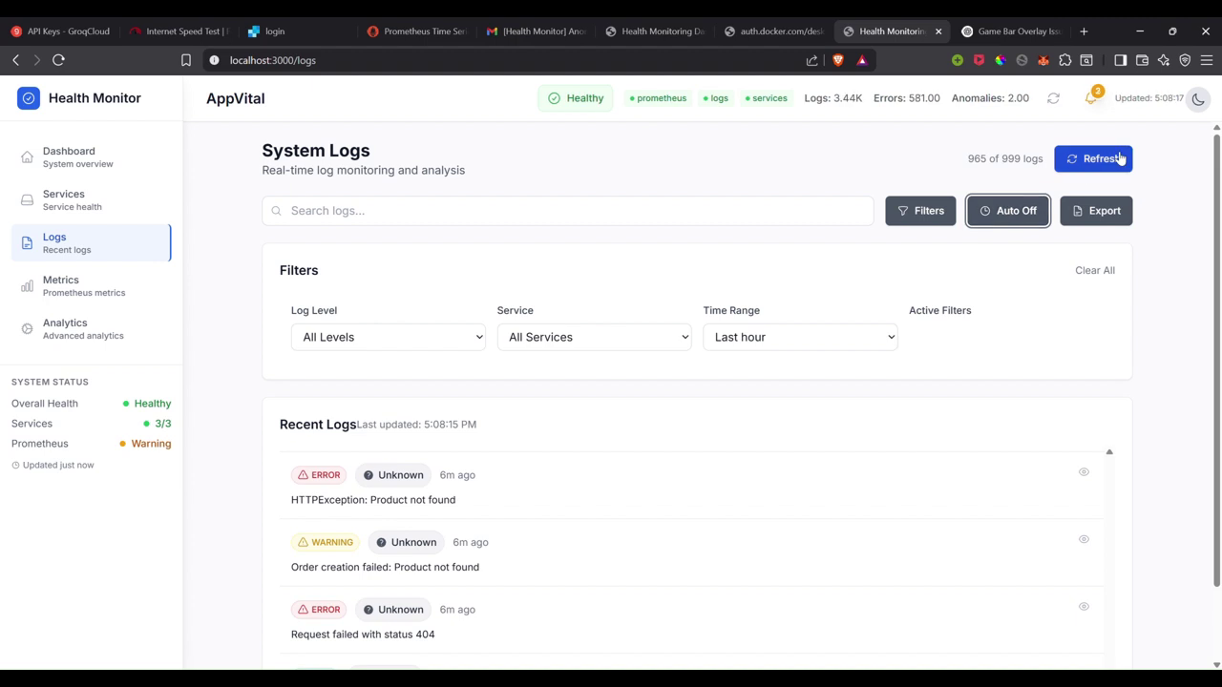
scroll(720, 553, "down", 1)
scroll(923, 212, "up", 1)
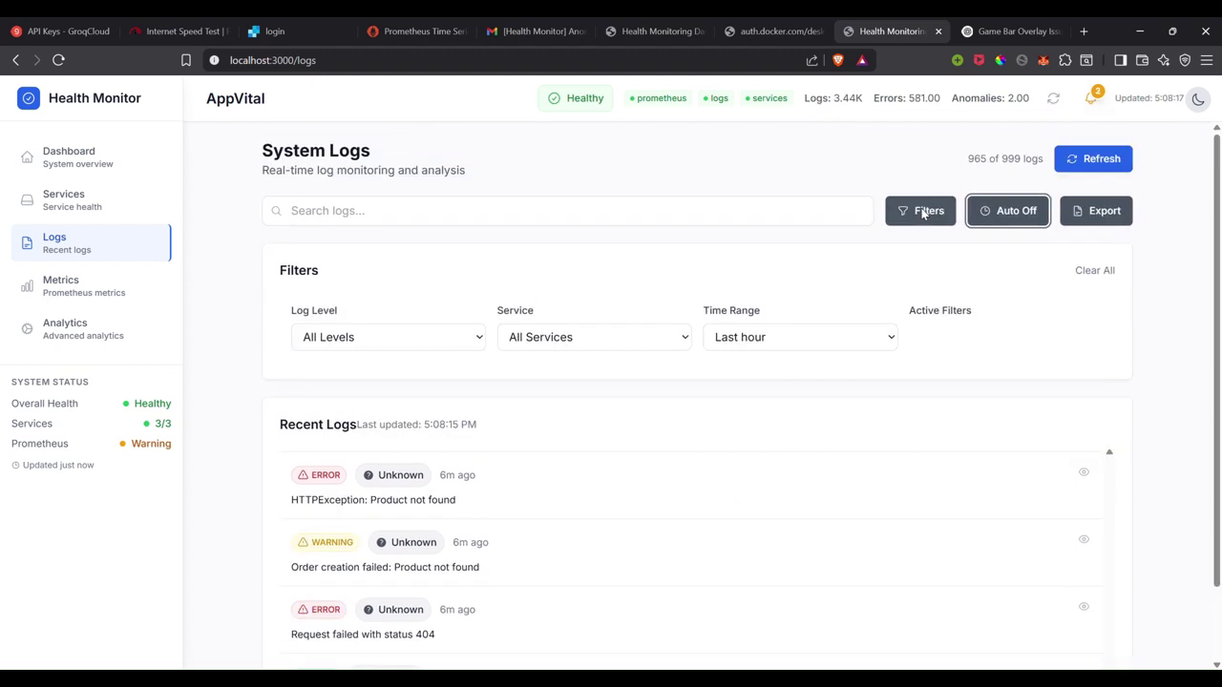
left_click(1008, 210)
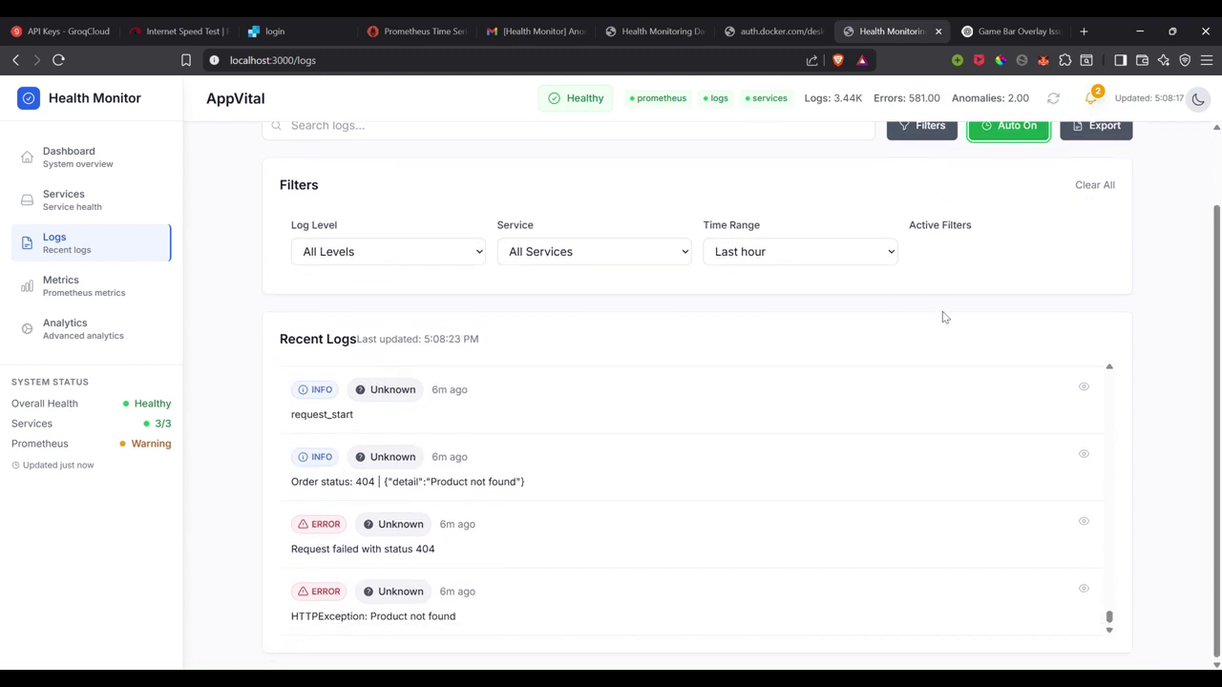
scroll(942, 316, "up", 1)
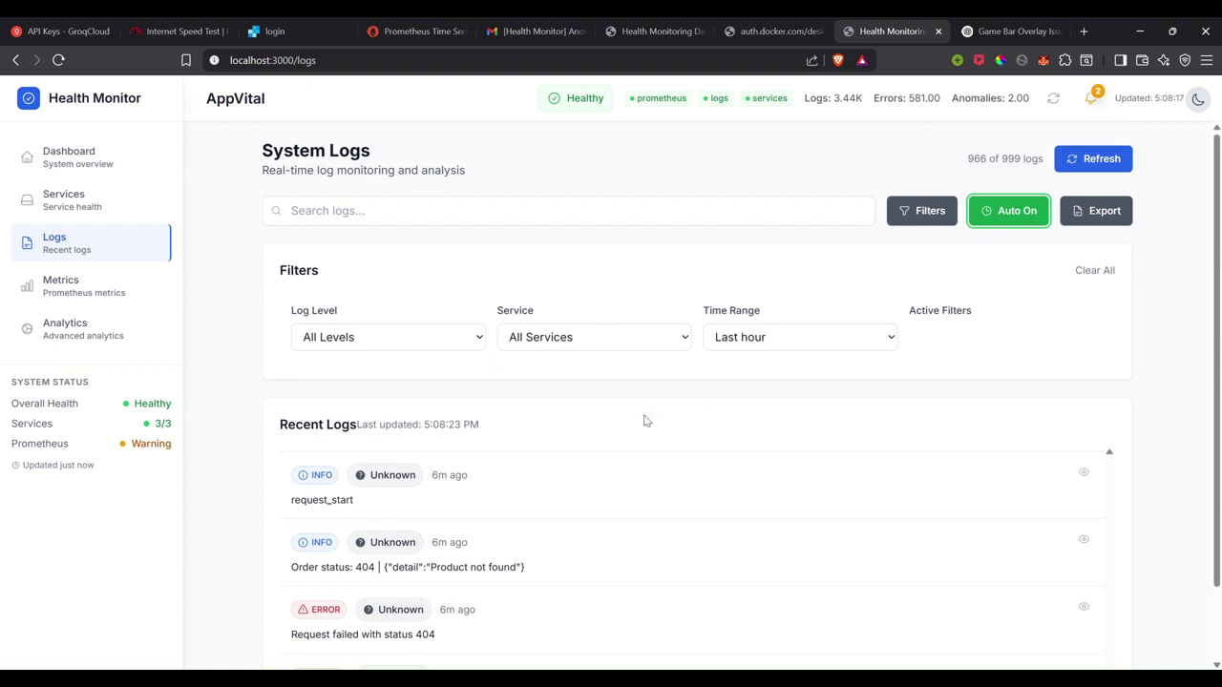
- Go to the Metrics page and view the available time window and interval options
left_click(142, 280)
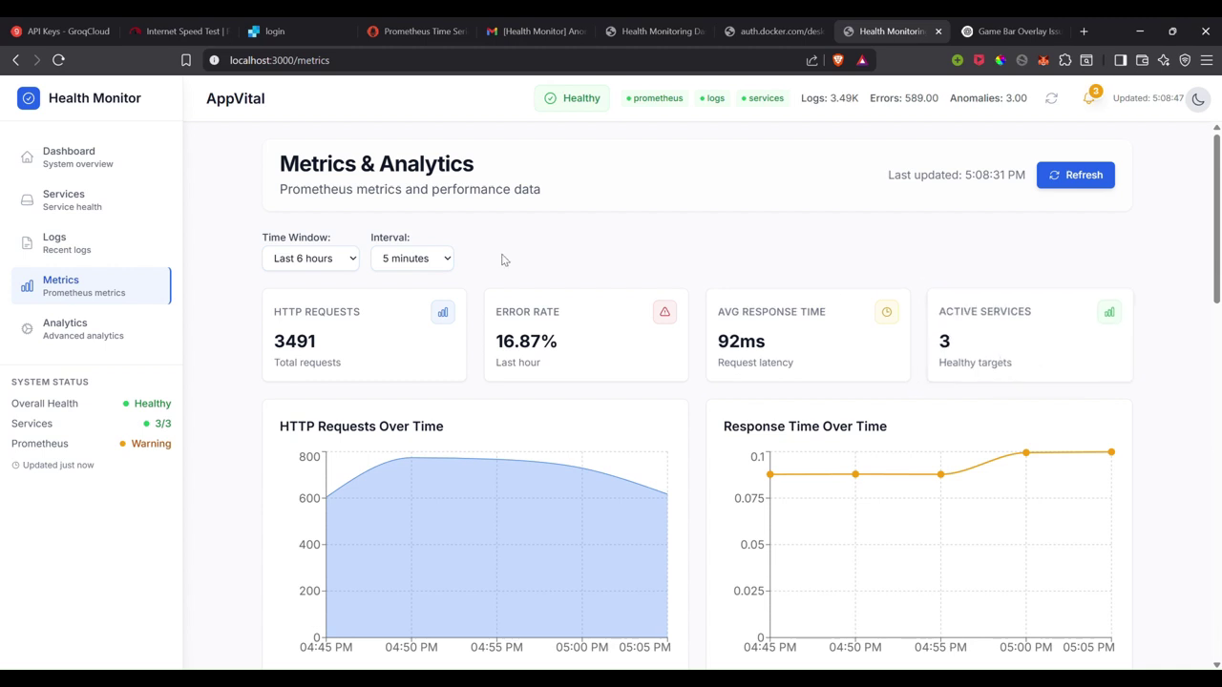
left_click(381, 270)
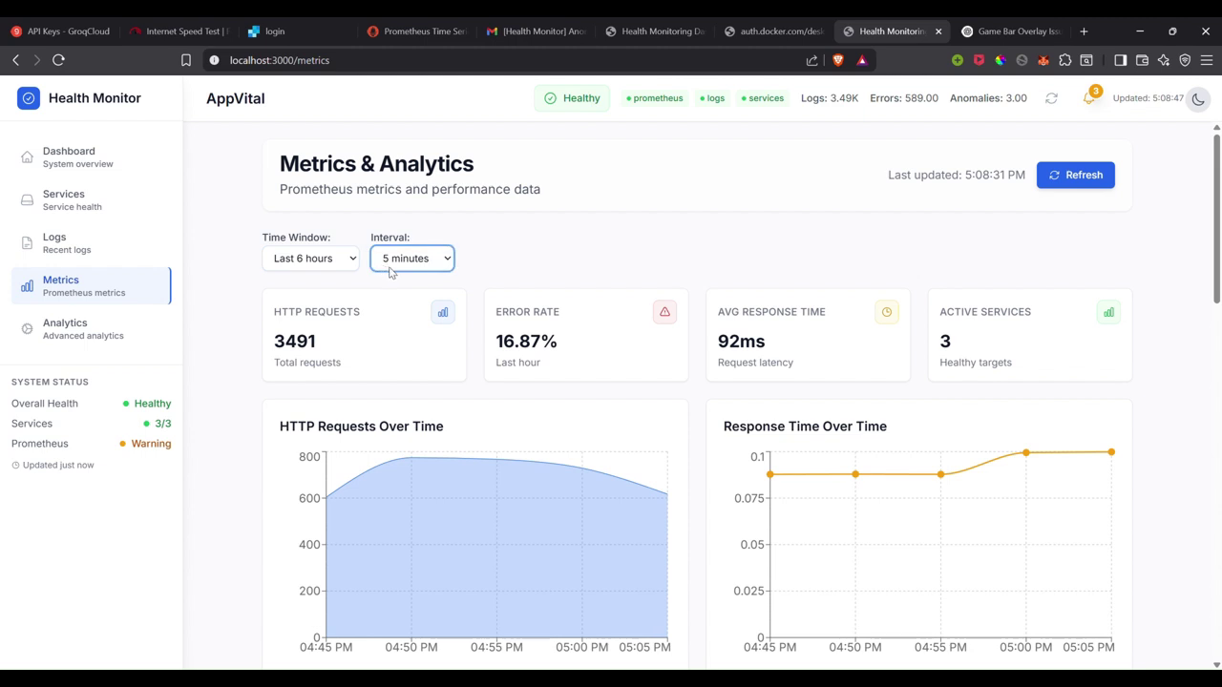
left_click(333, 270)
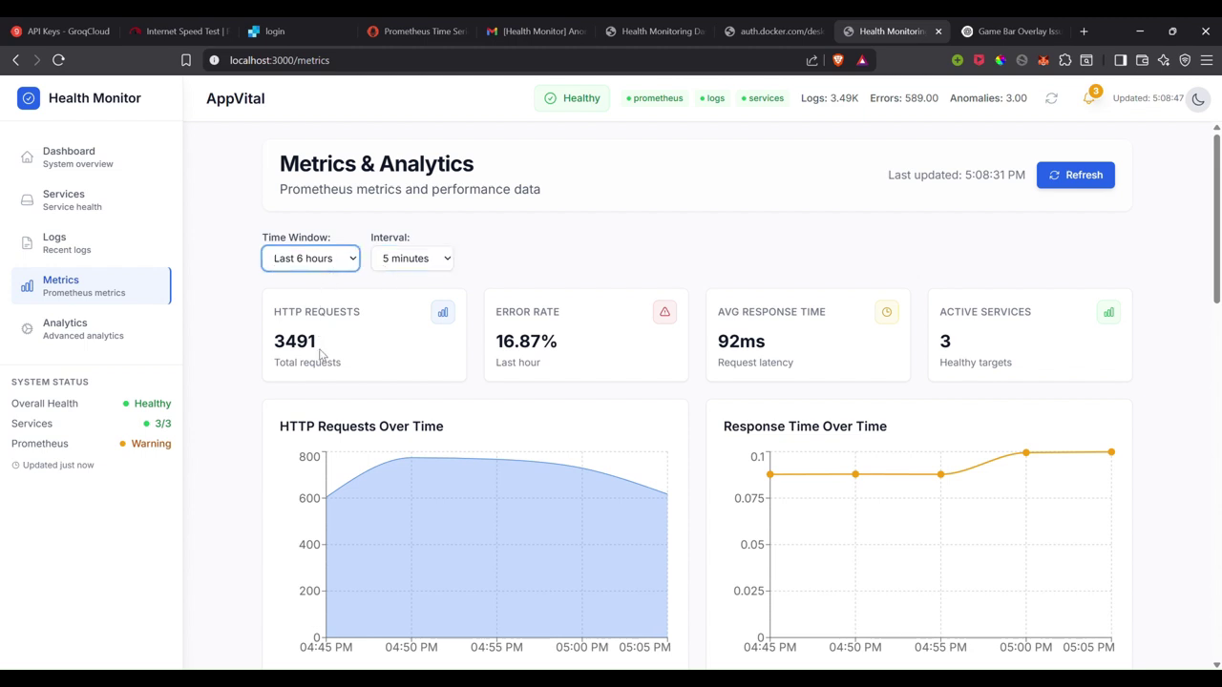
left_click(422, 274)
left_click(421, 270)
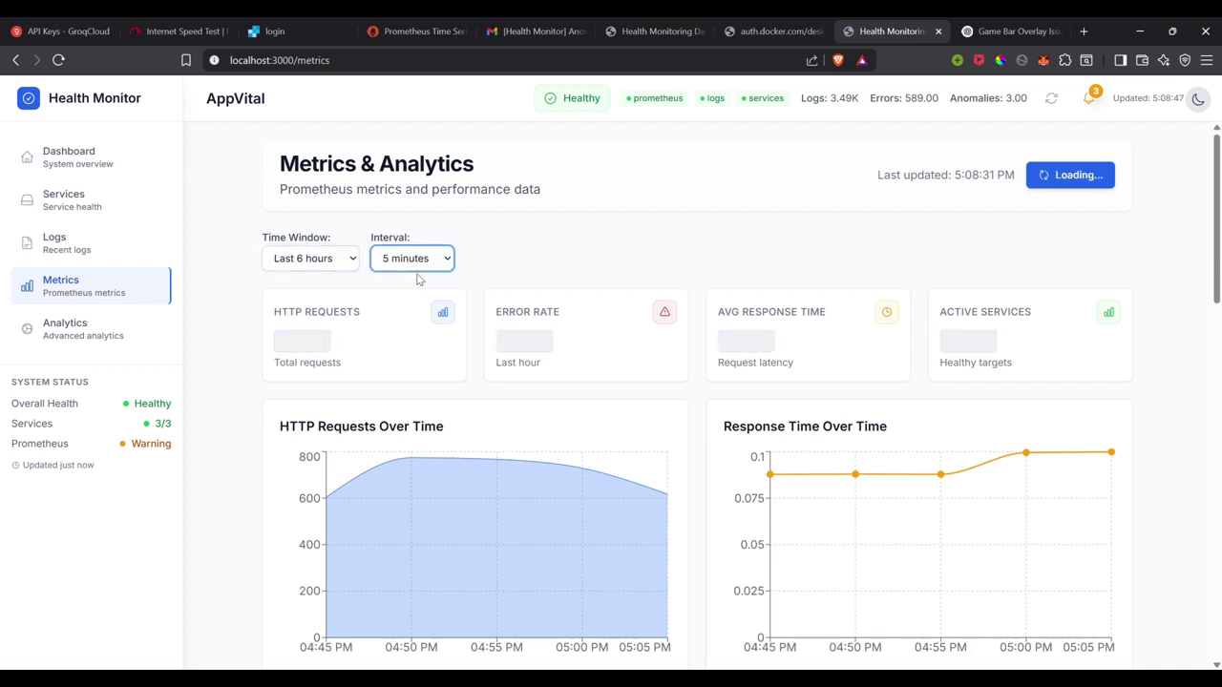
- Set the metrics interval to 1 minute and review the request, response time, error rate, CPU and memory charts
left_click(416, 275)
scroll(426, 448, "down", 1)
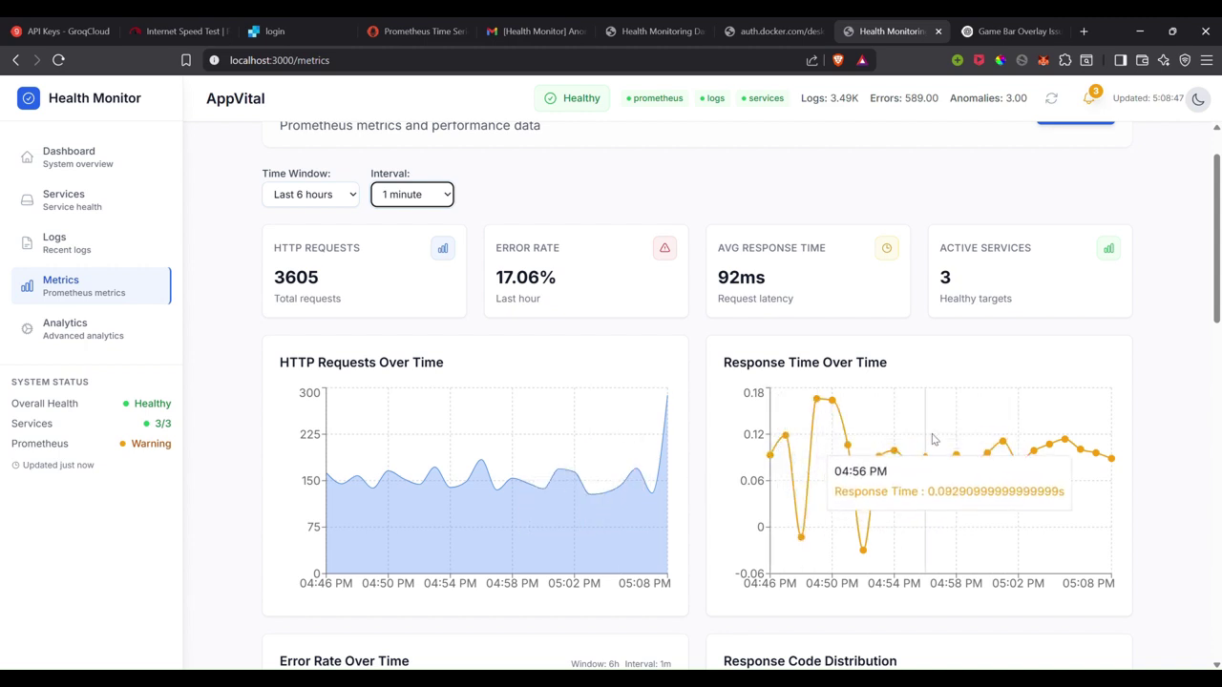
scroll(1035, 507, "down", 1)
scroll(1035, 507, "down", 3)
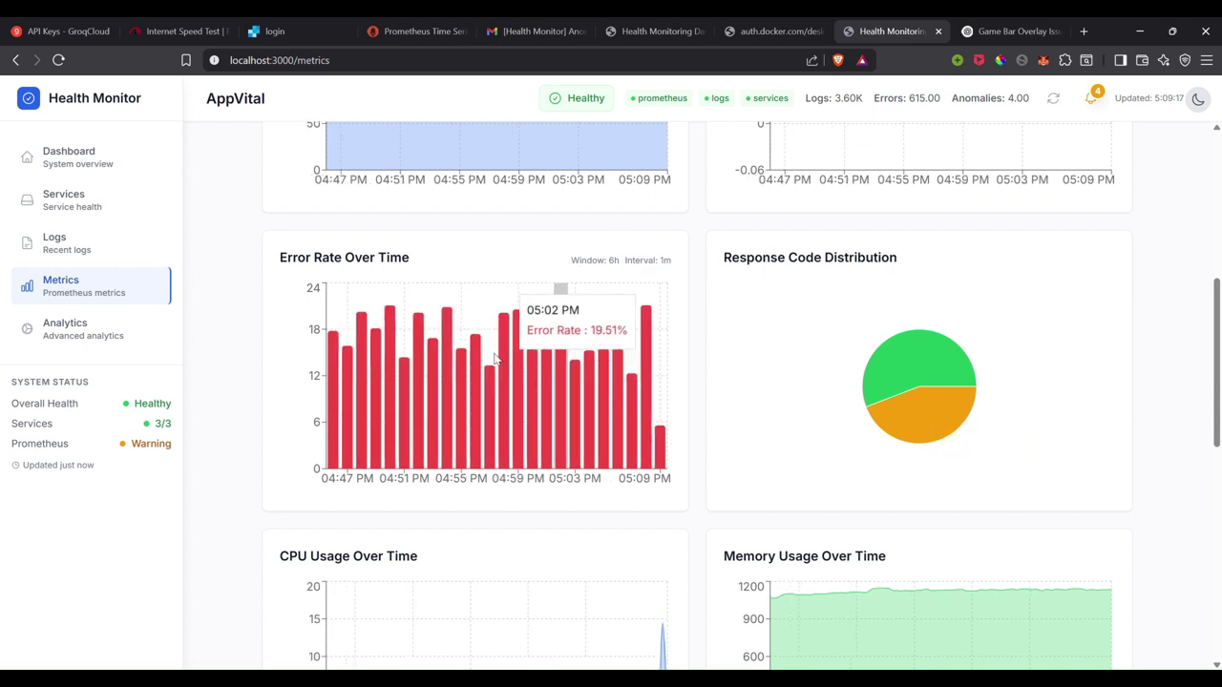
scroll(618, 441, "down", 2)
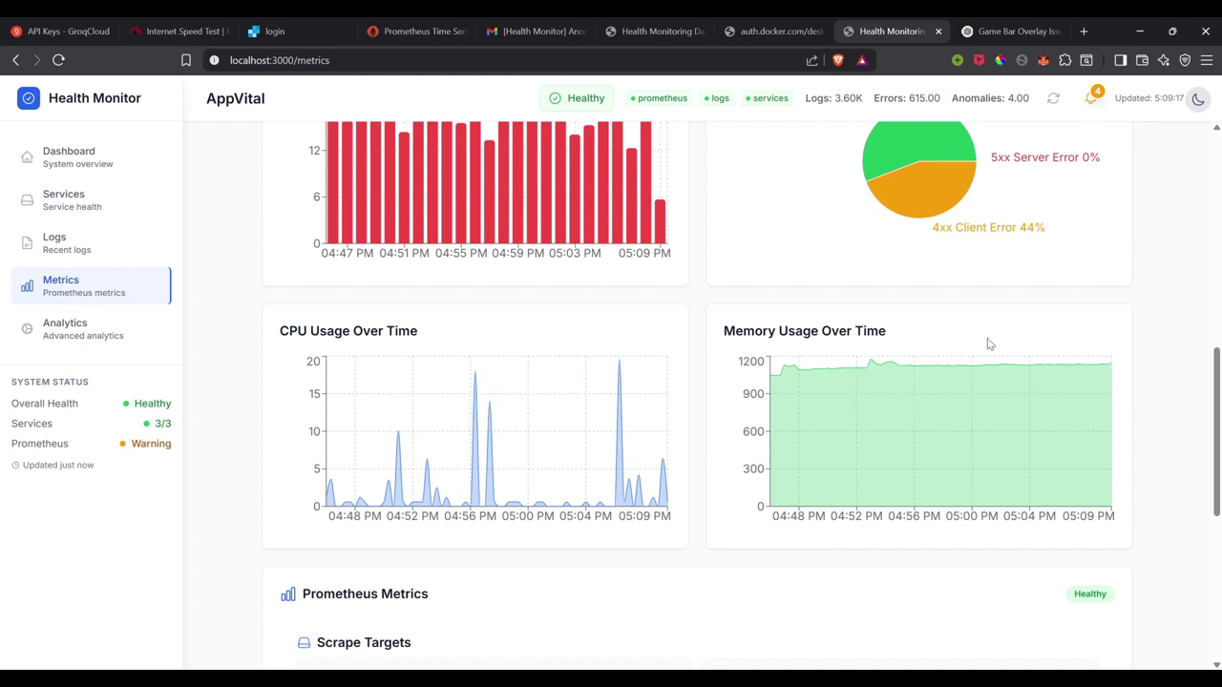
- Examine the Prometheus scrape targets, available metrics and metrics summary on the Metrics page
scroll(916, 361, "down", 3)
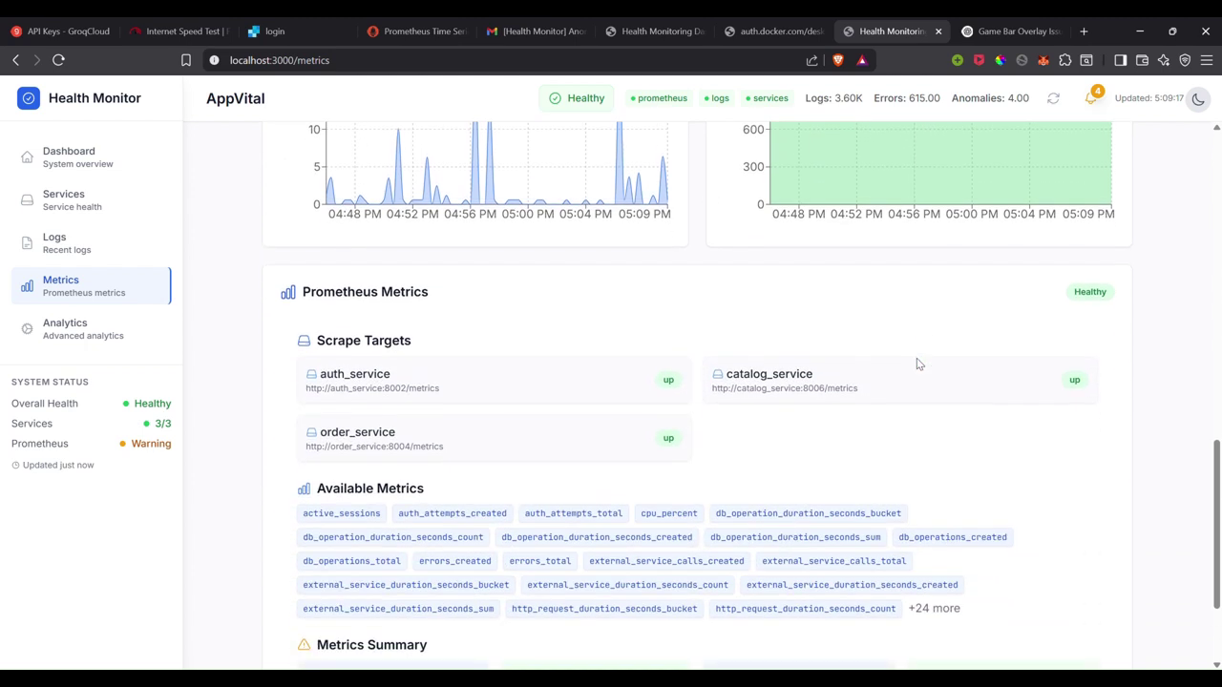
scroll(853, 331, "down", 1)
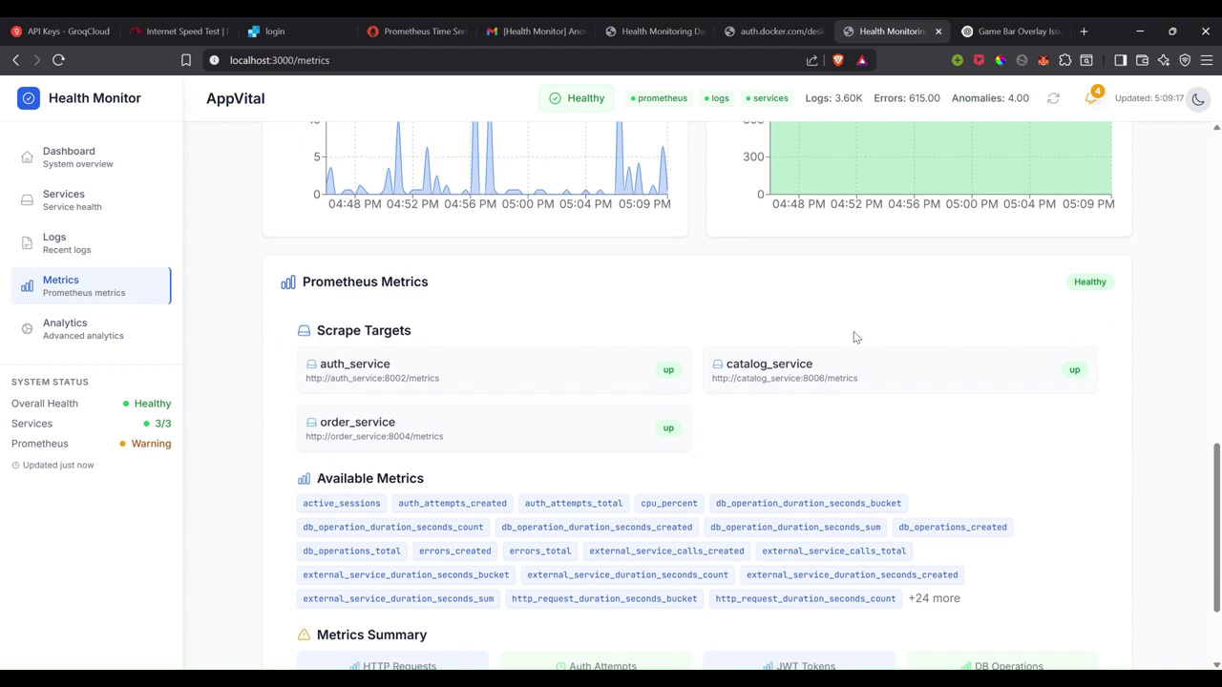
scroll(854, 337, "down", 1)
scroll(854, 337, "up", 1)
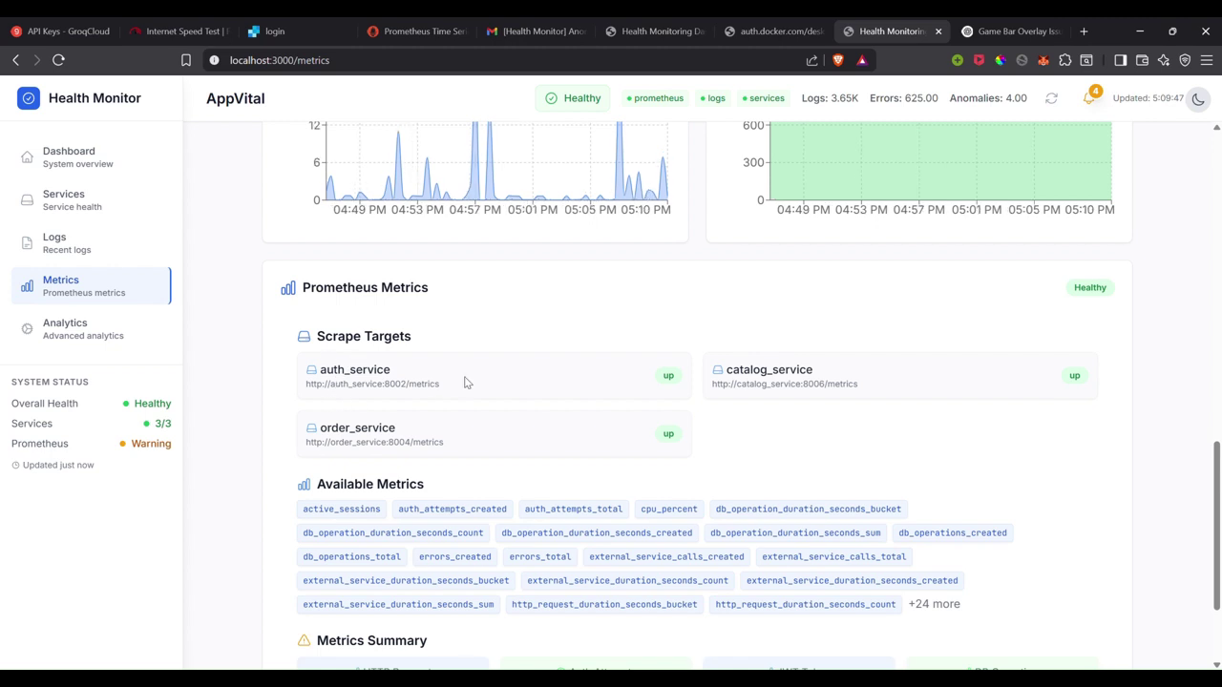
scroll(380, 506, "down", 1)
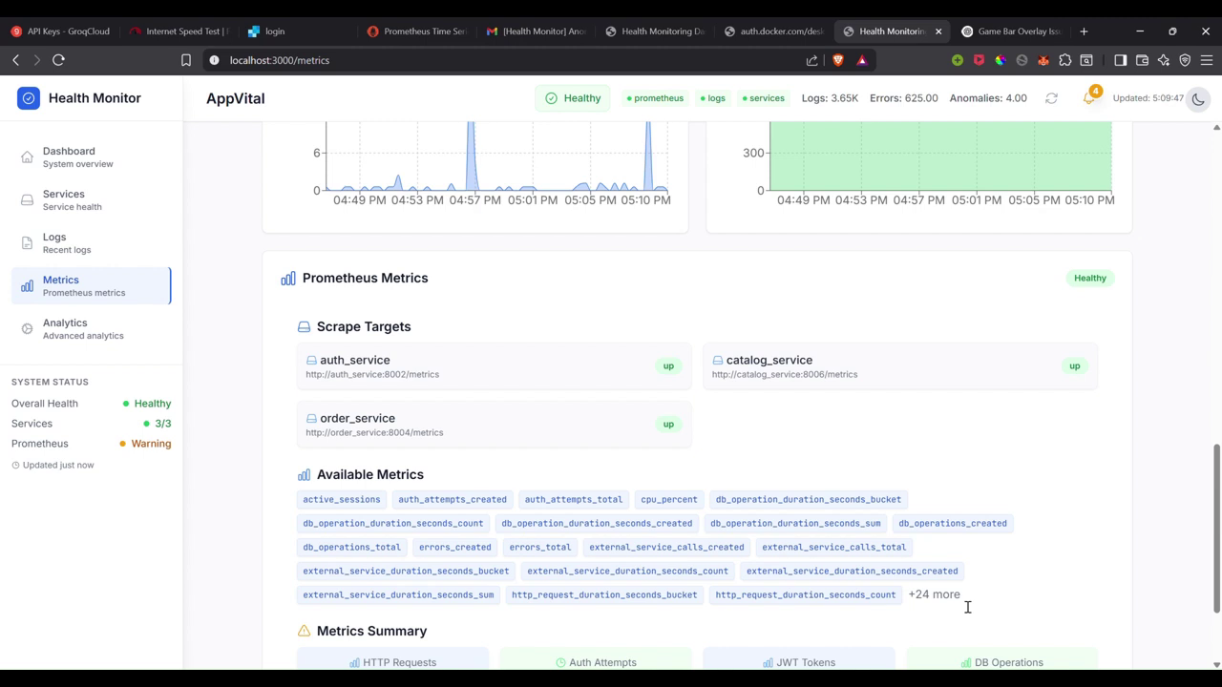
scroll(967, 607, "down", 3)
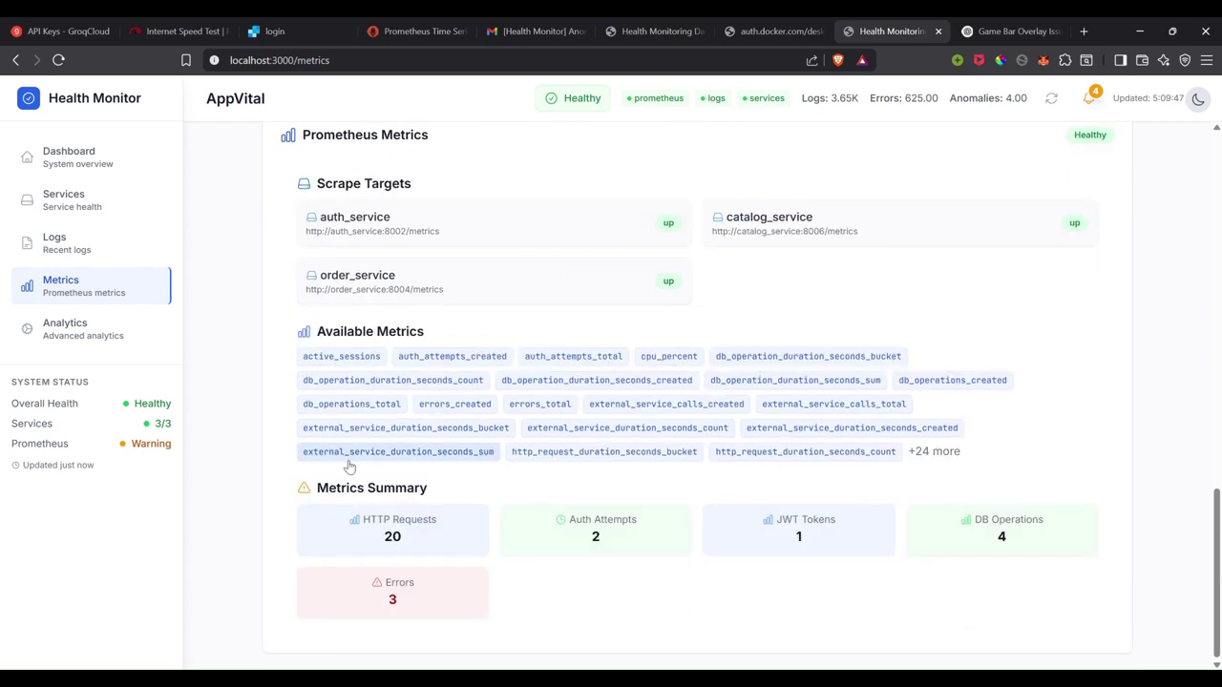
scroll(346, 464, "up", 3)
scroll(347, 464, "up", 1)
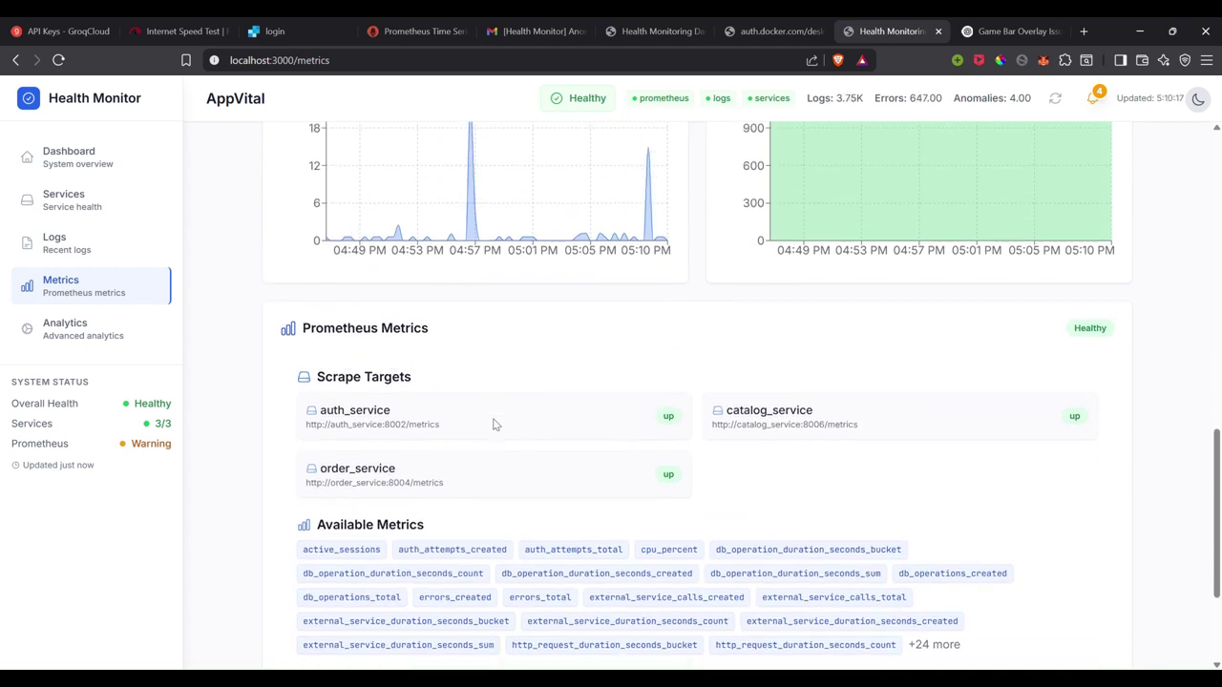
- Go to the Analytics page and run the AI Log Summary analysis
left_click(81, 345)
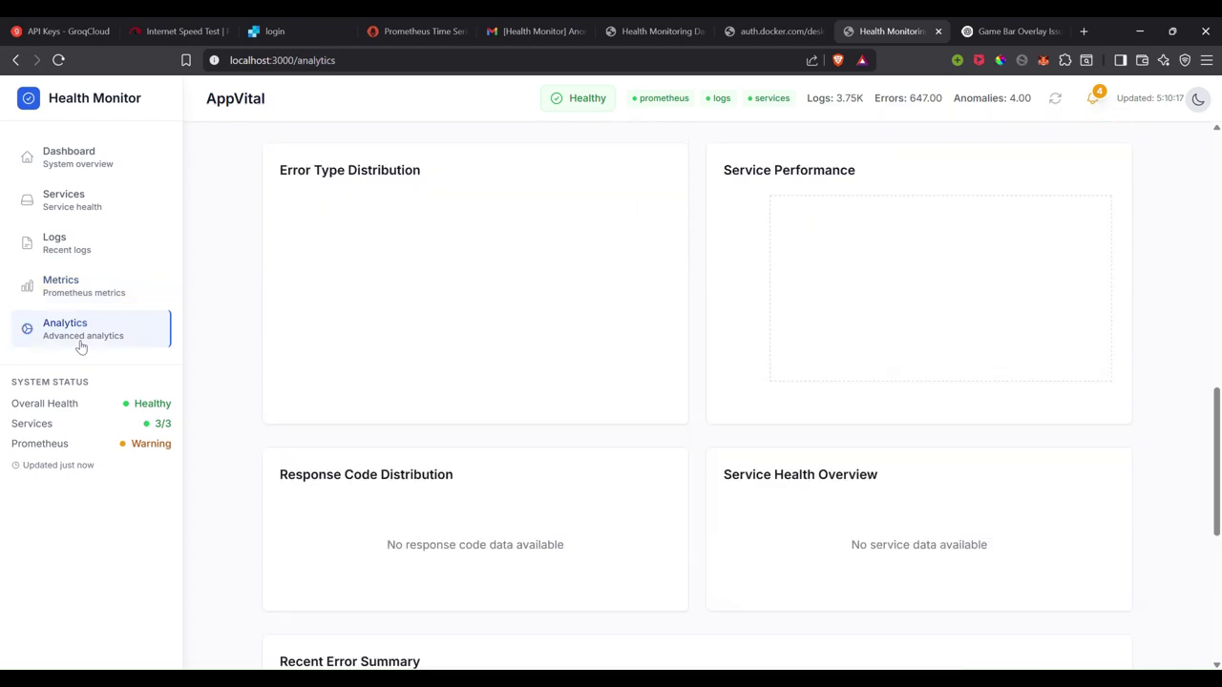
scroll(268, 366, "up", 5)
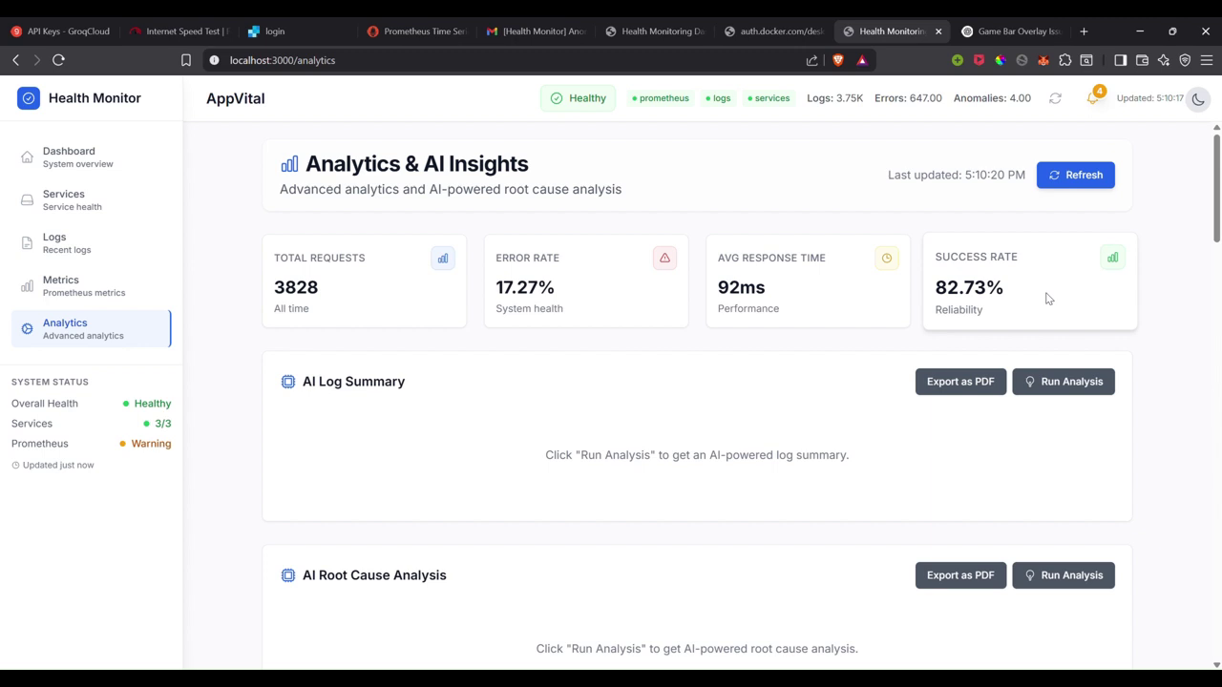
scroll(1046, 299, "down", 1)
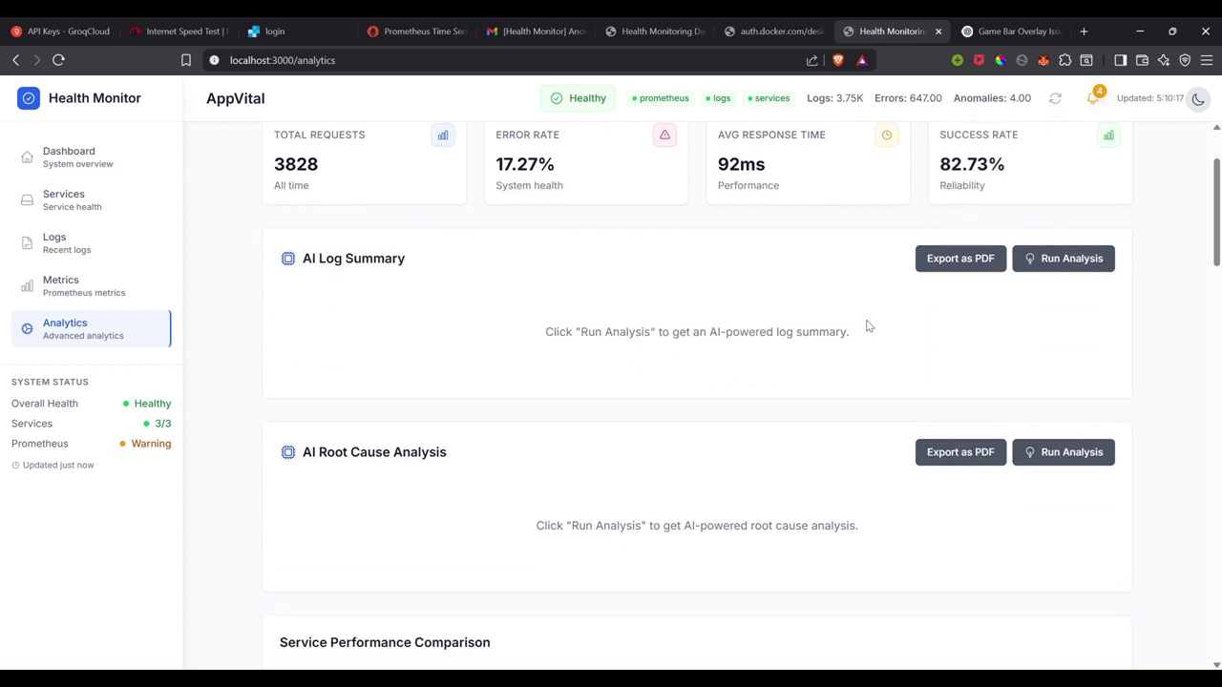
left_click(1046, 259)
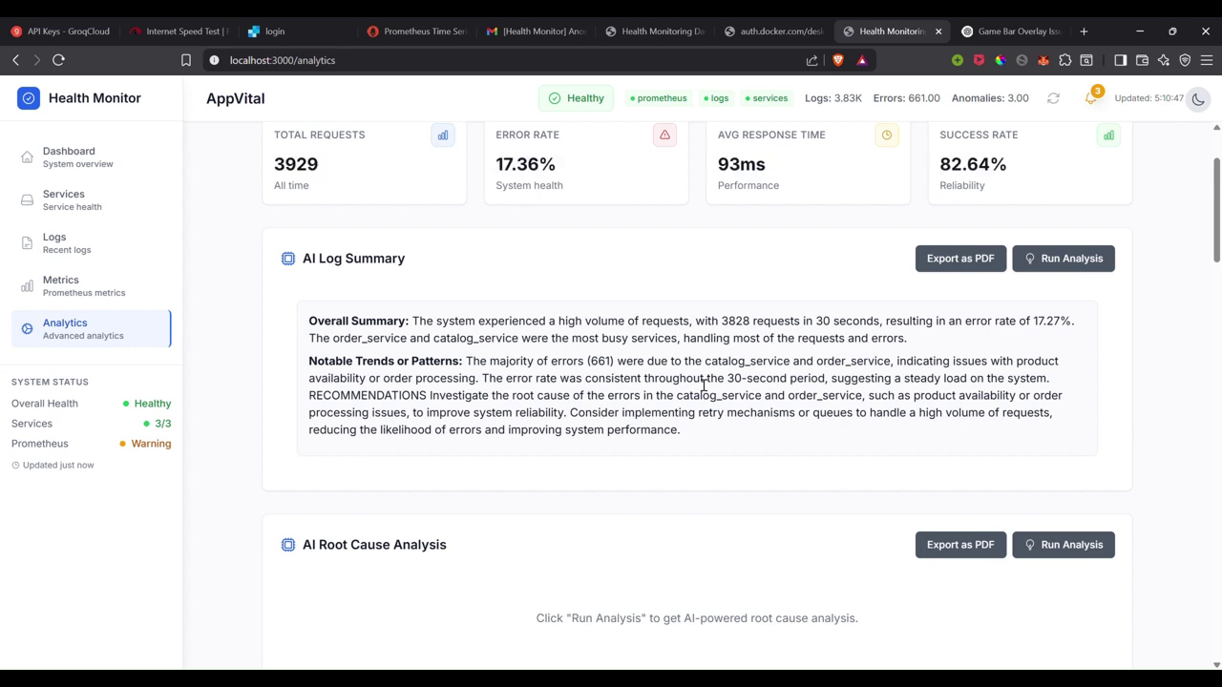
- Run the AI Root Cause Analysis and export its result as a PDF
scroll(704, 386, "down", 1)
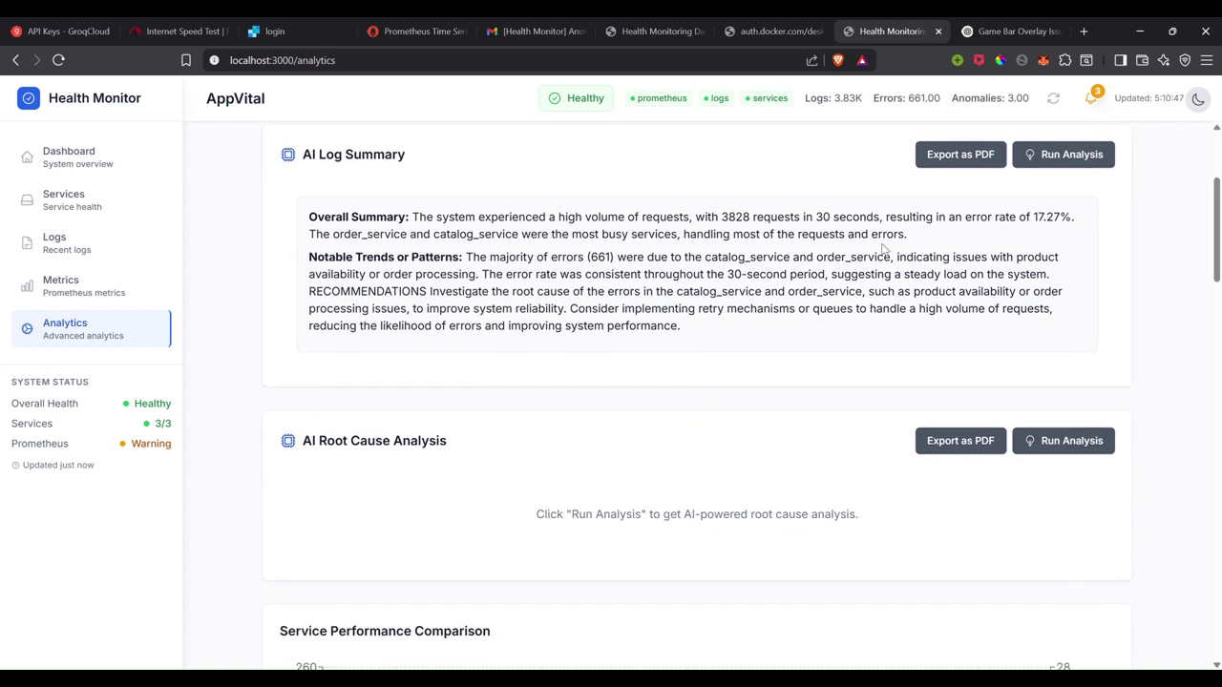
scroll(453, 267, "down", 2)
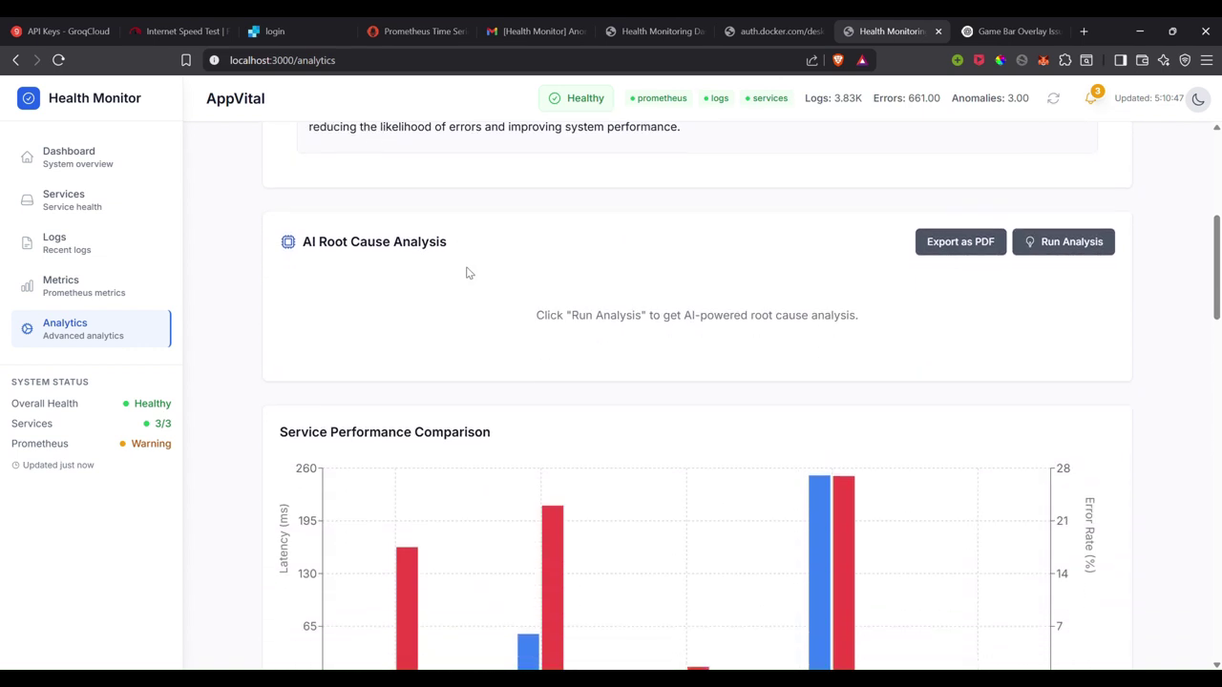
left_click(1042, 252)
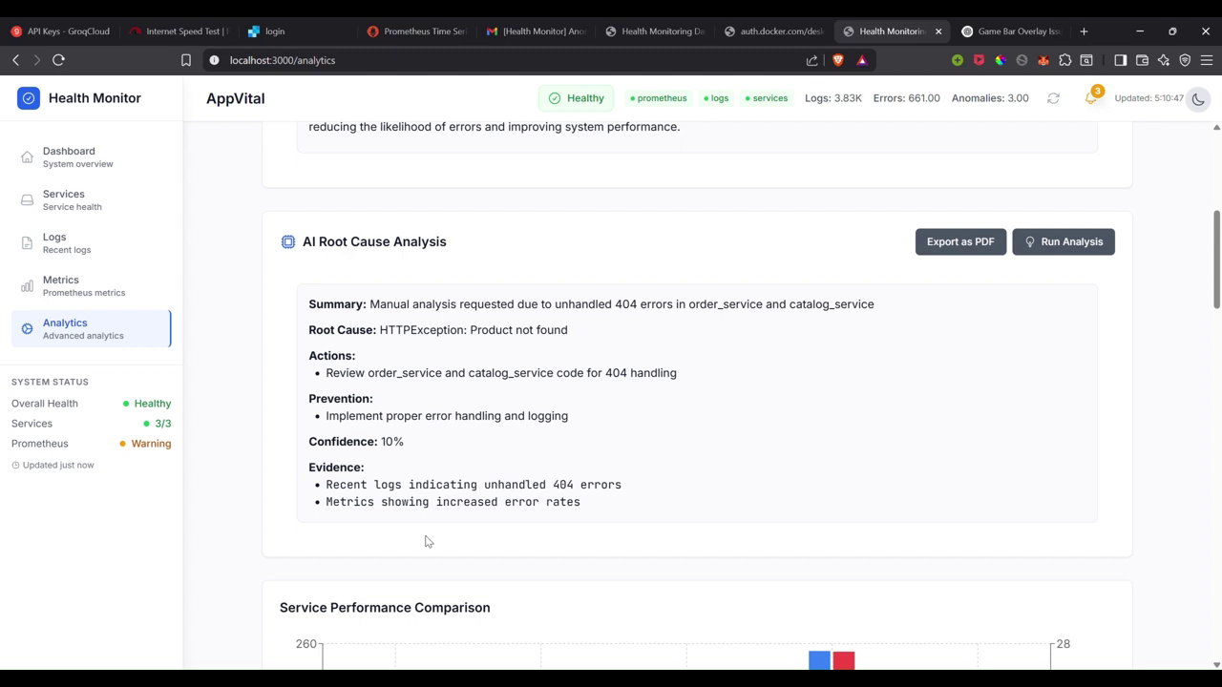
left_click(929, 253)
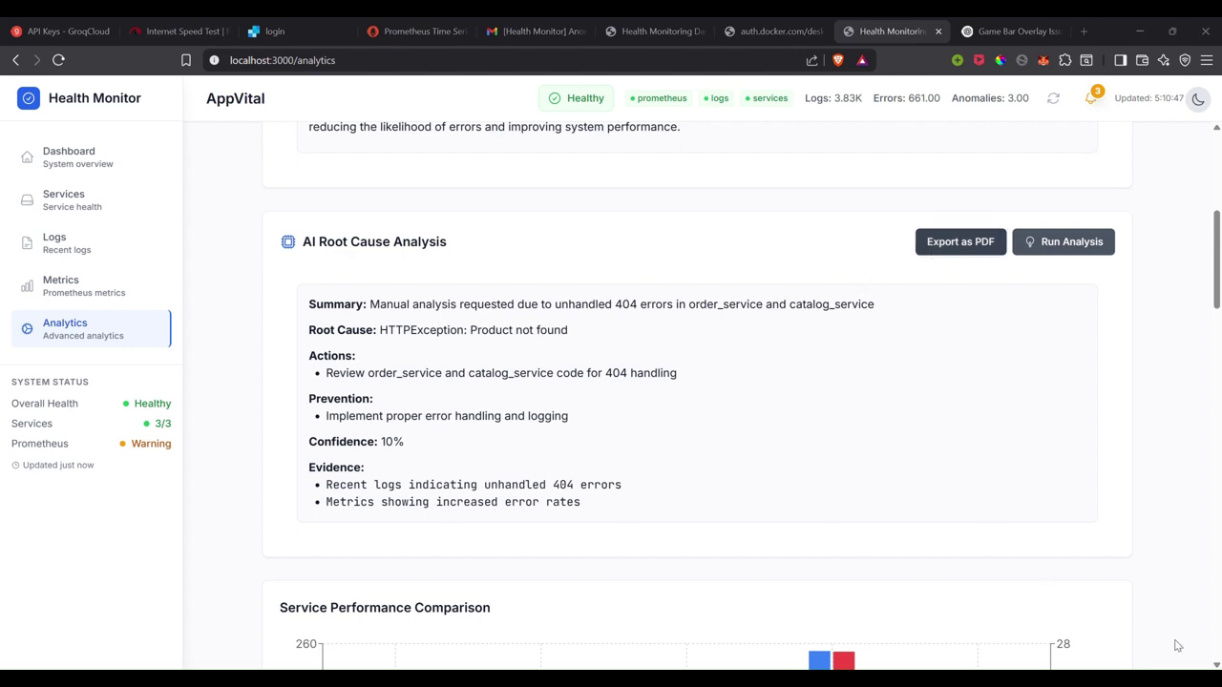
left_click(748, 349)
- Examine the Service Performance Comparison, Error Type Distribution and Service Performance charts
scroll(748, 348, "down", 3)
scroll(747, 347, "down", 2)
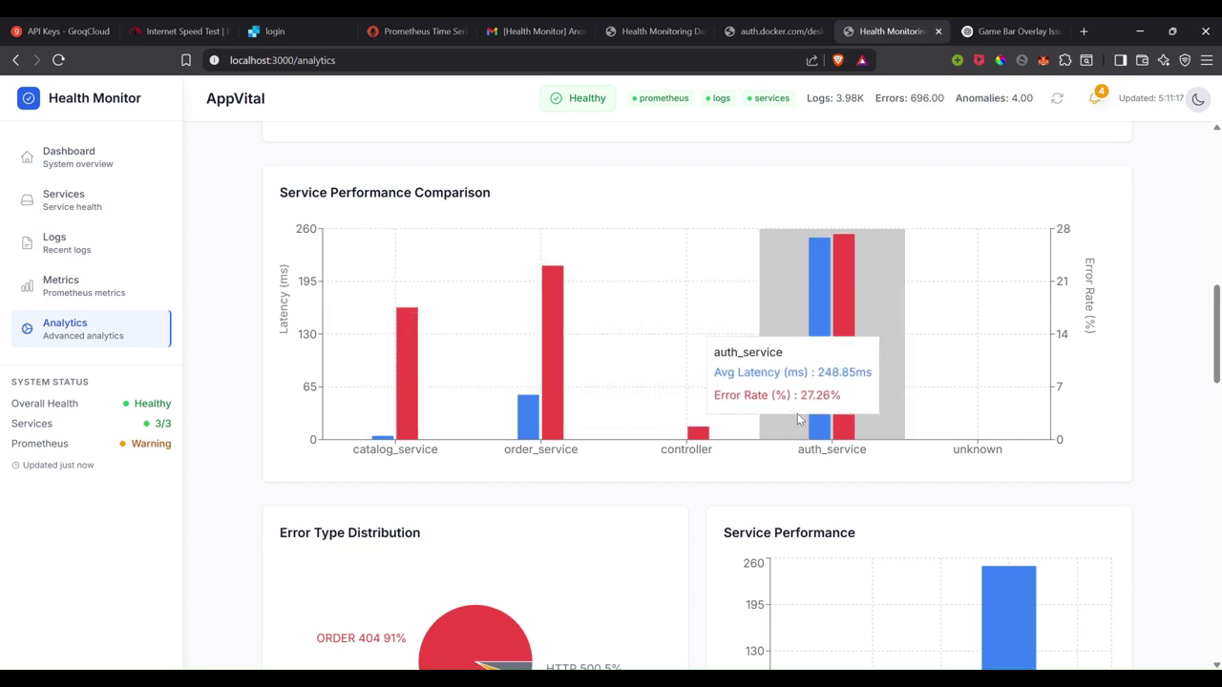
scroll(819, 414, "down", 2)
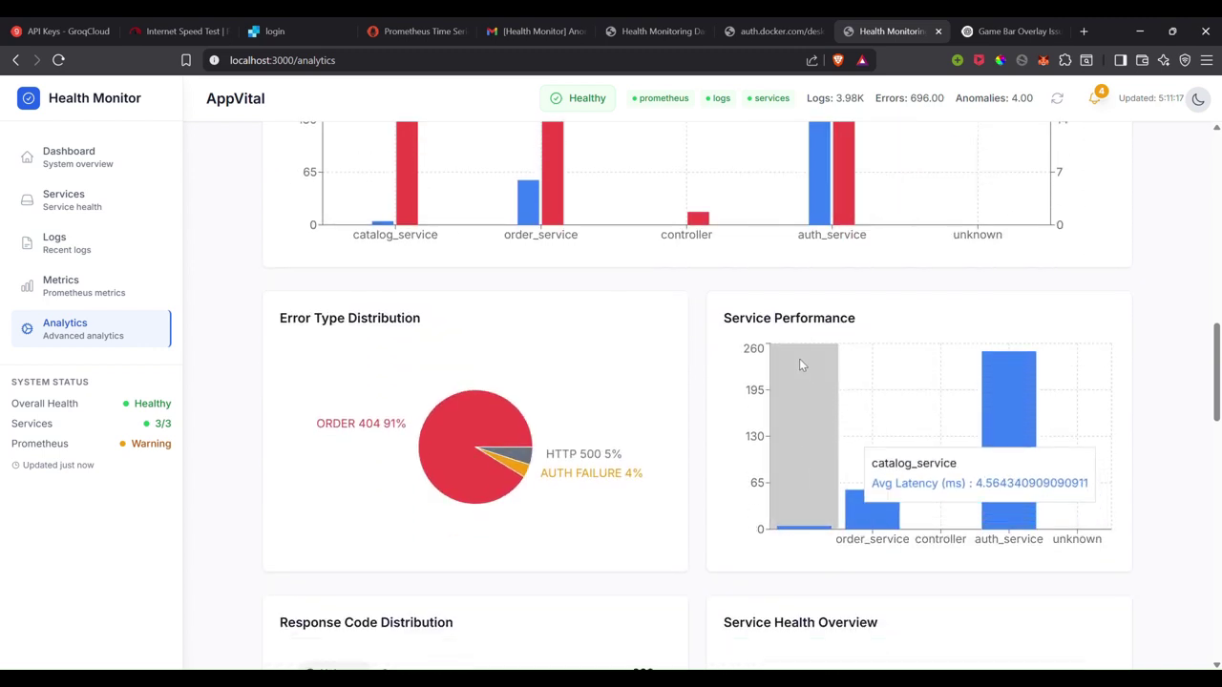
scroll(811, 416, "down", 1)
scroll(810, 367, "down", 1)
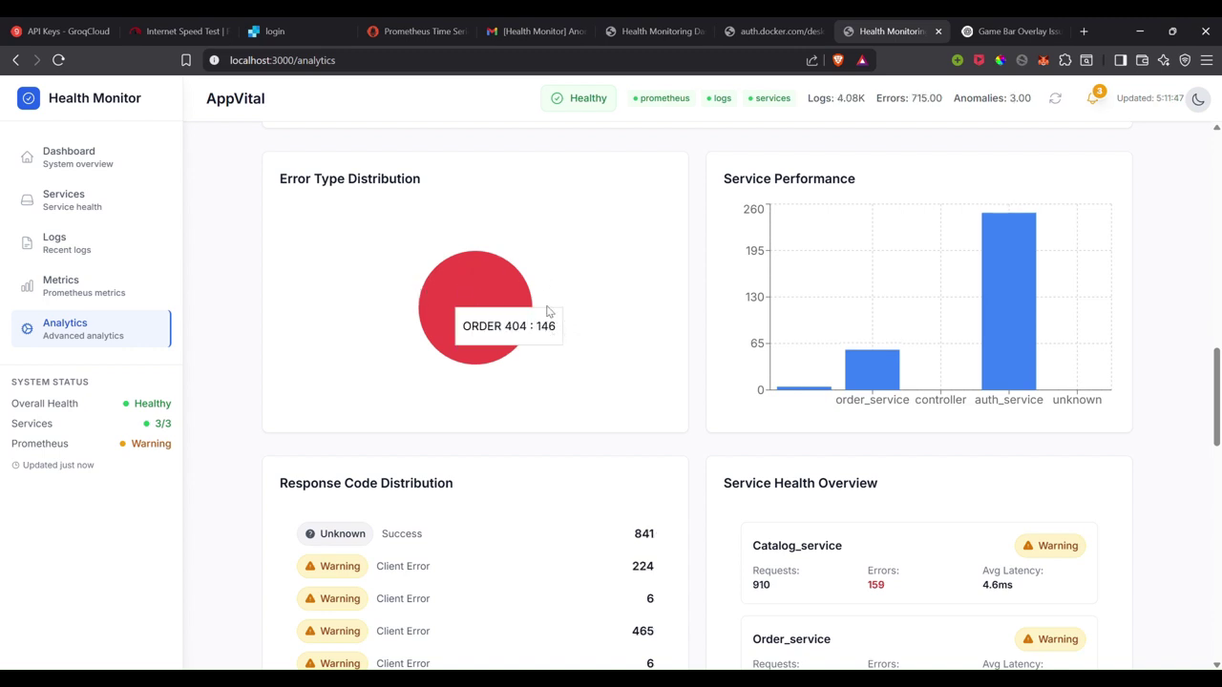
scroll(528, 478, "down", 1)
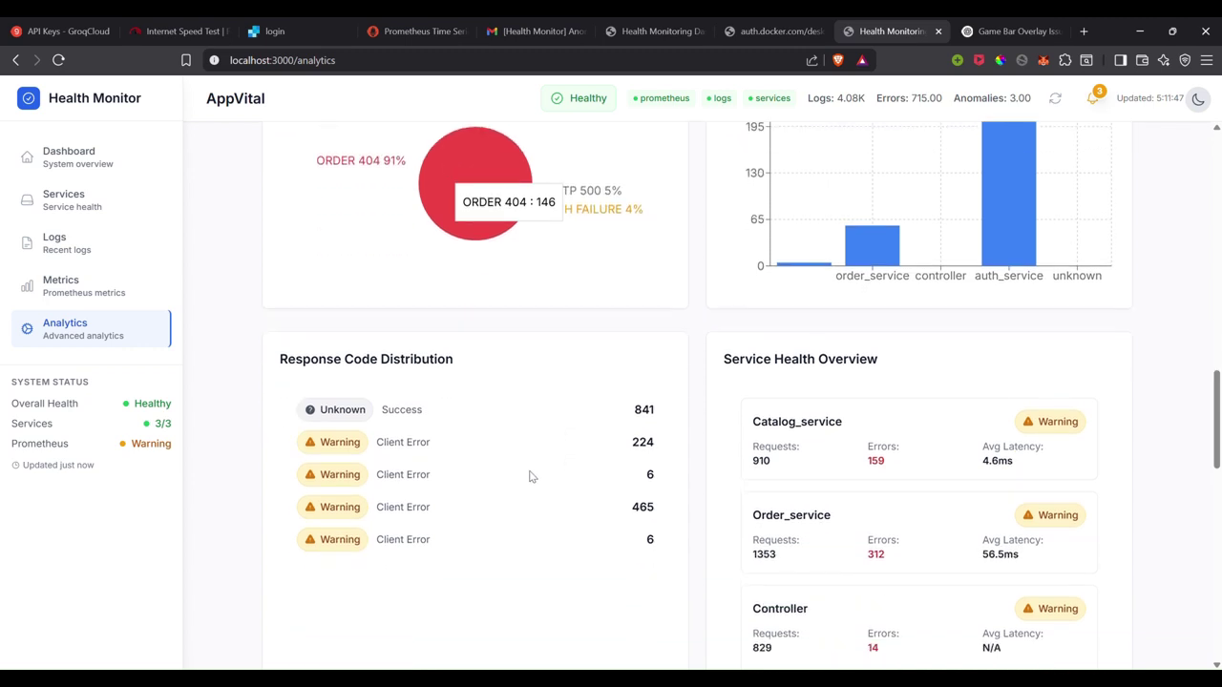
left_click(618, 208)
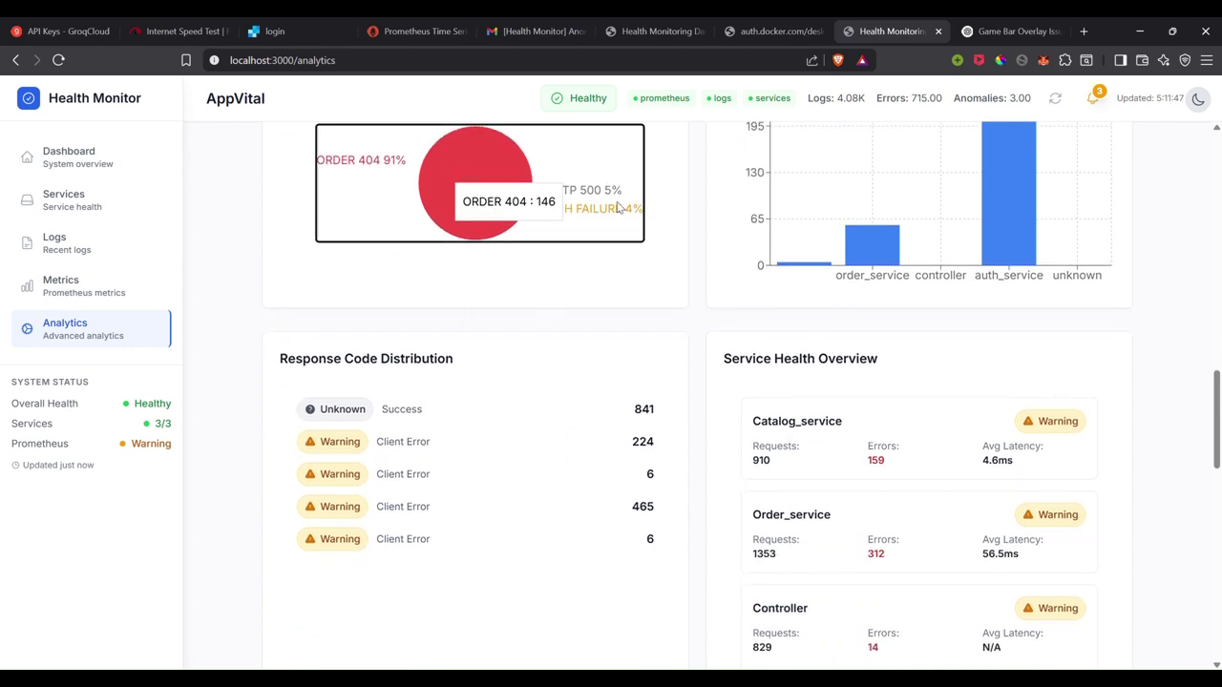
- Review the Response Code Distribution and the Service Health Overview of each service
scroll(400, 409, "down", 1)
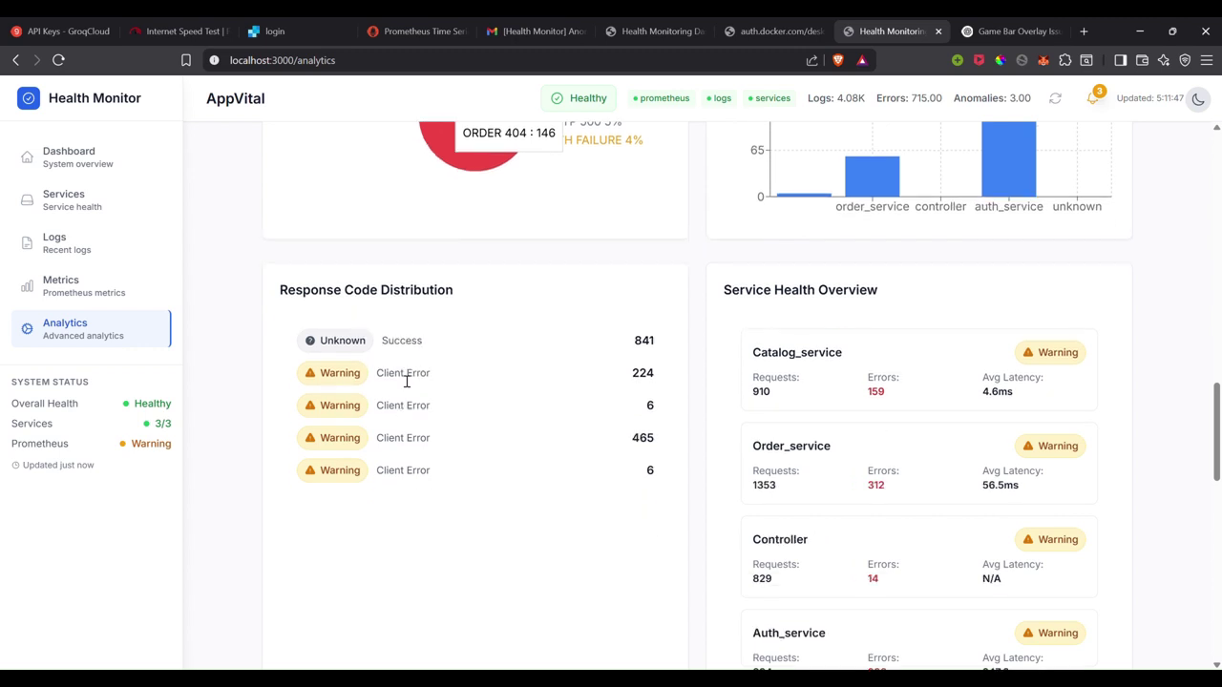
scroll(544, 439, "down", 3)
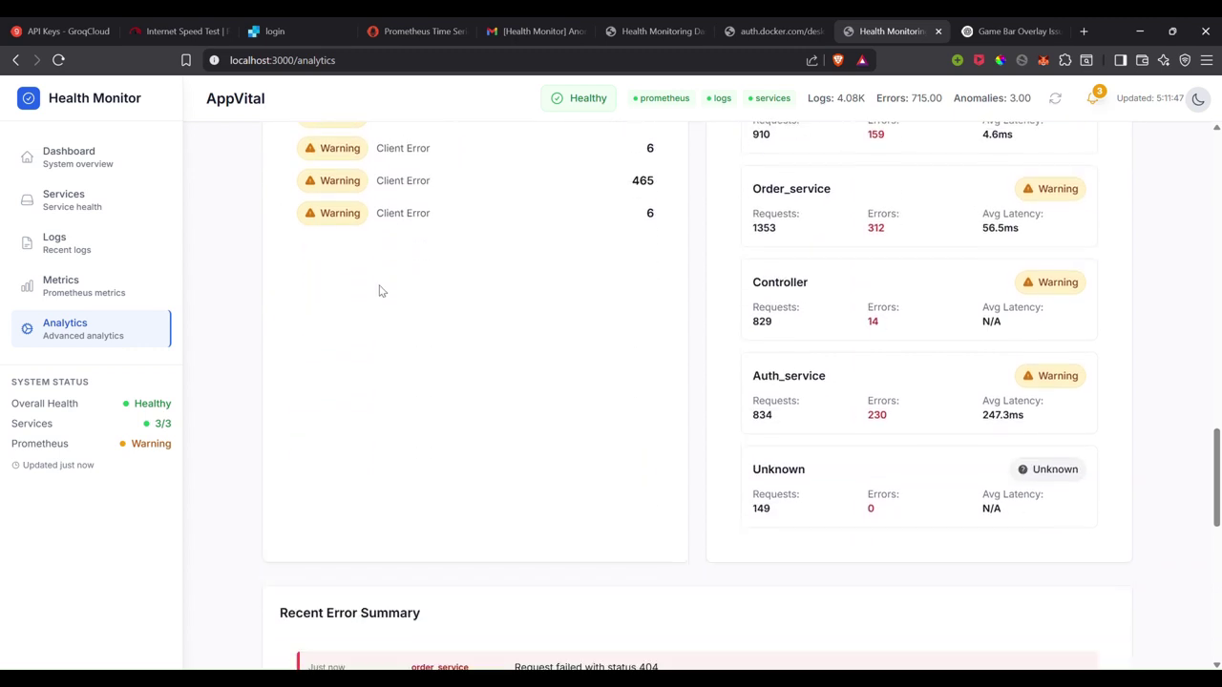
scroll(379, 291, "up", 3)
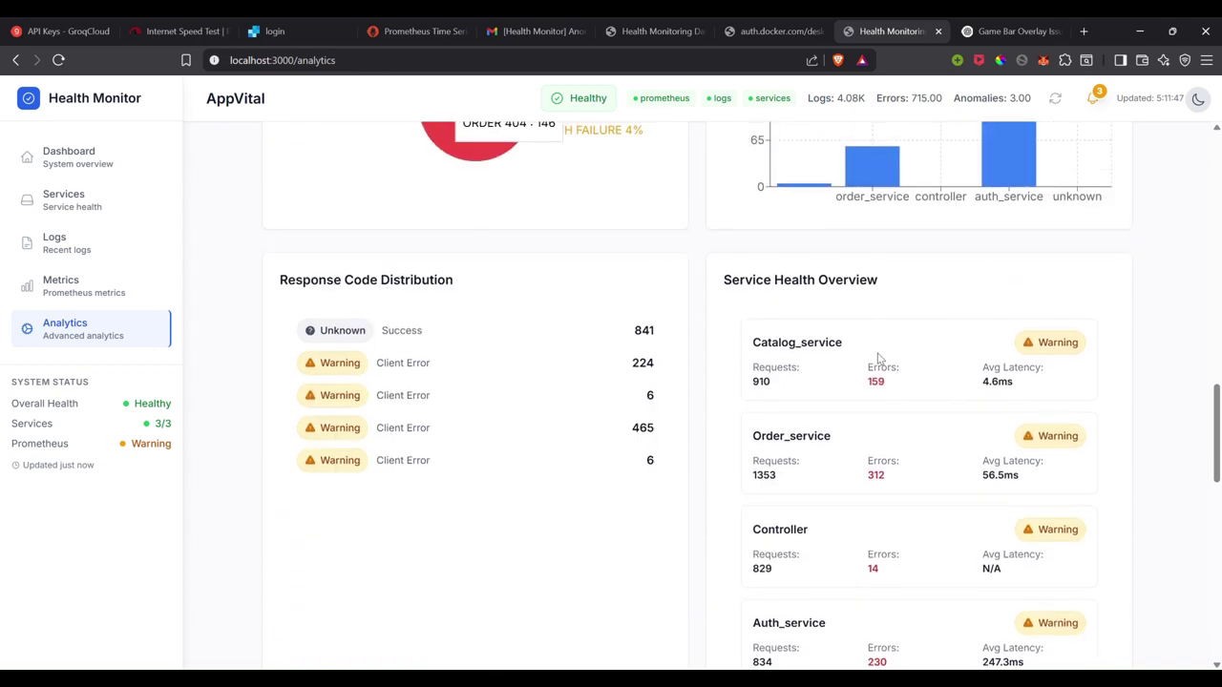
scroll(878, 356, "down", 1)
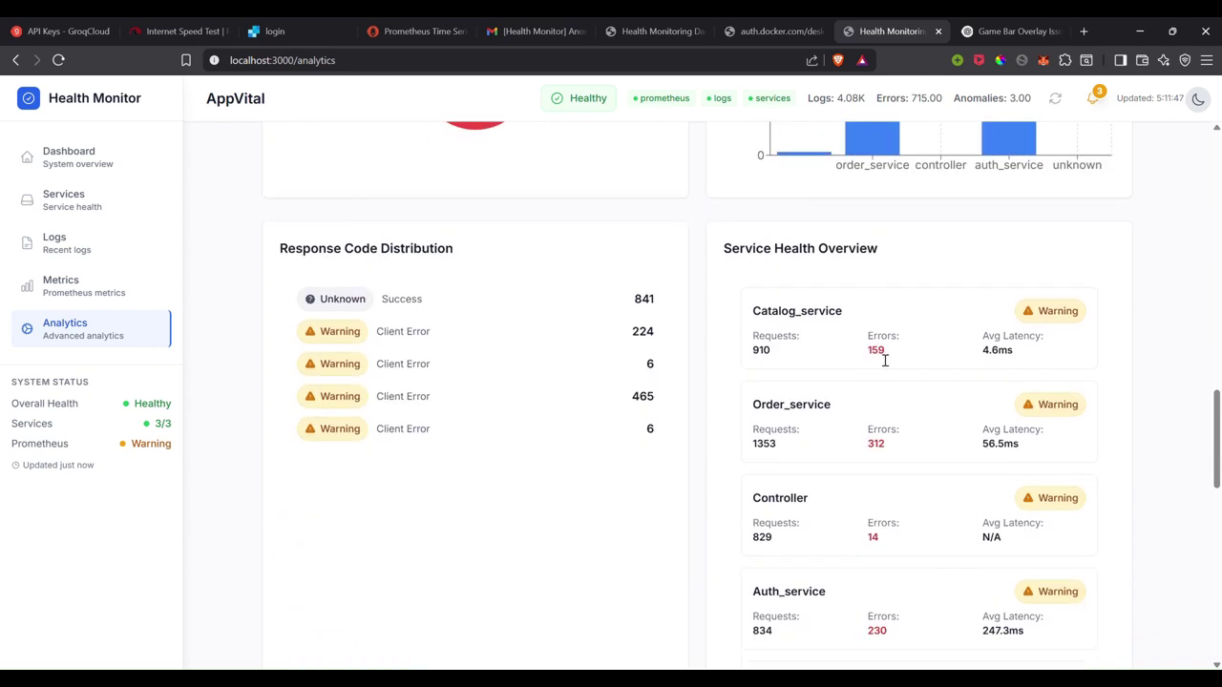
scroll(821, 372, "down", 2)
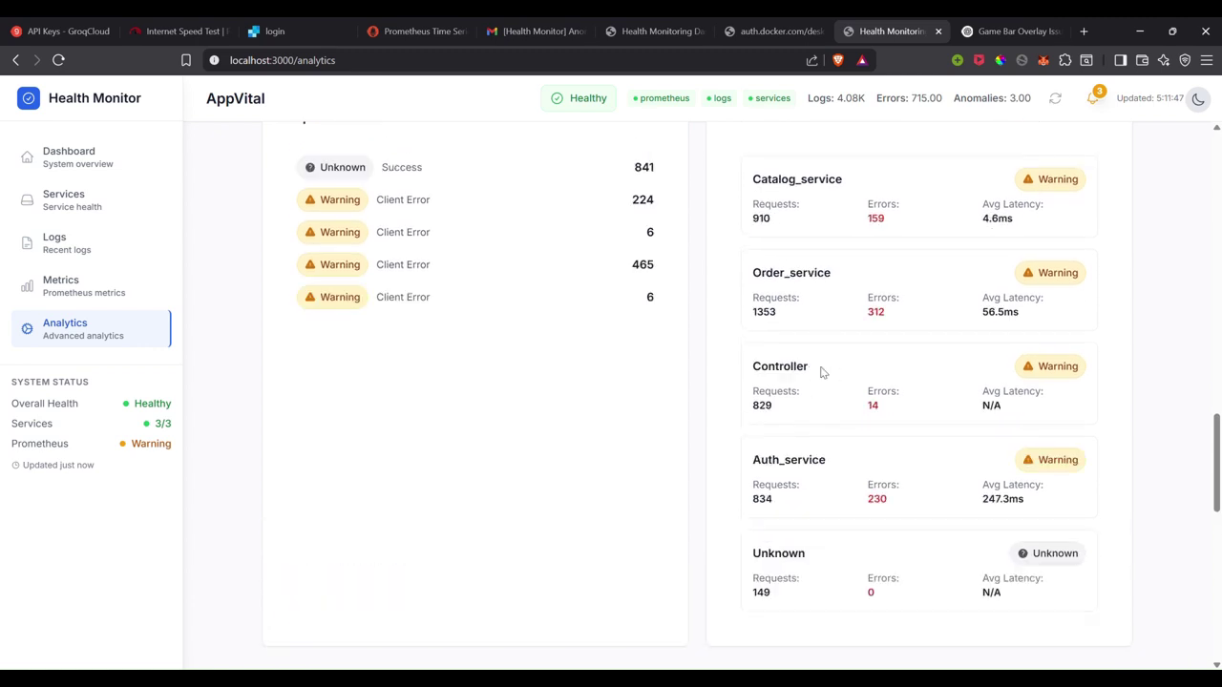
scroll(821, 372, "up", 1)
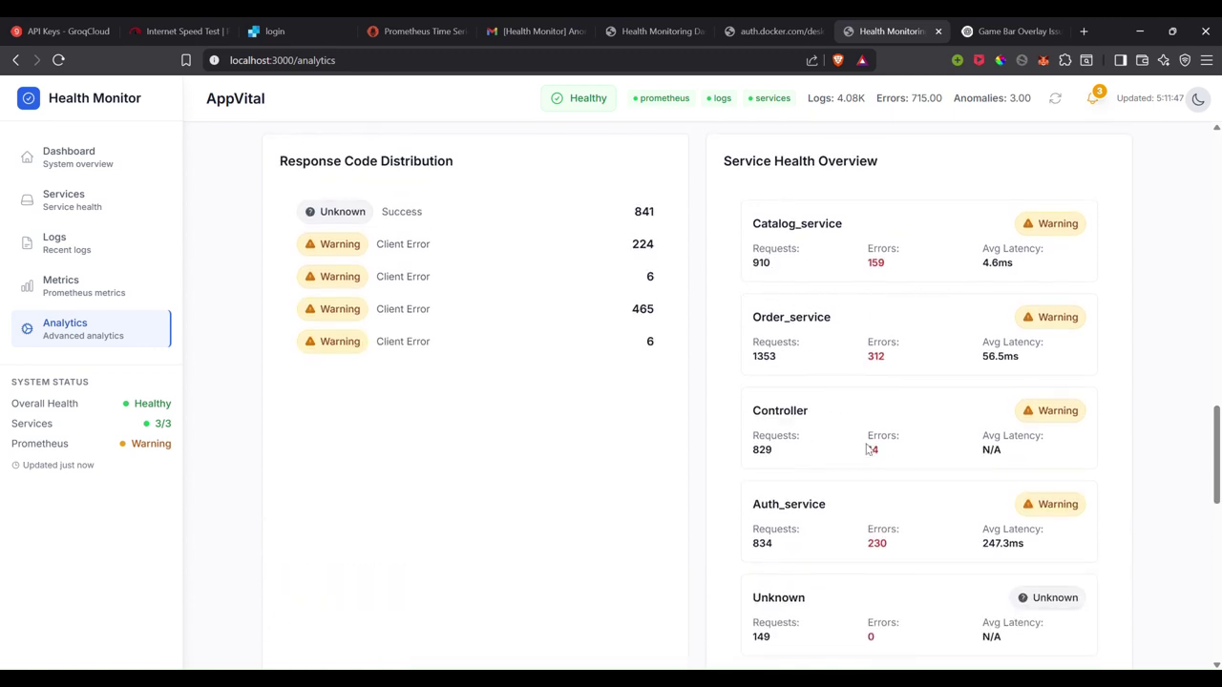
- Review the Recent Error Summary and the Error/Anomaly Timeline, and return to the start of the Analytics page
scroll(869, 446, "down", 5)
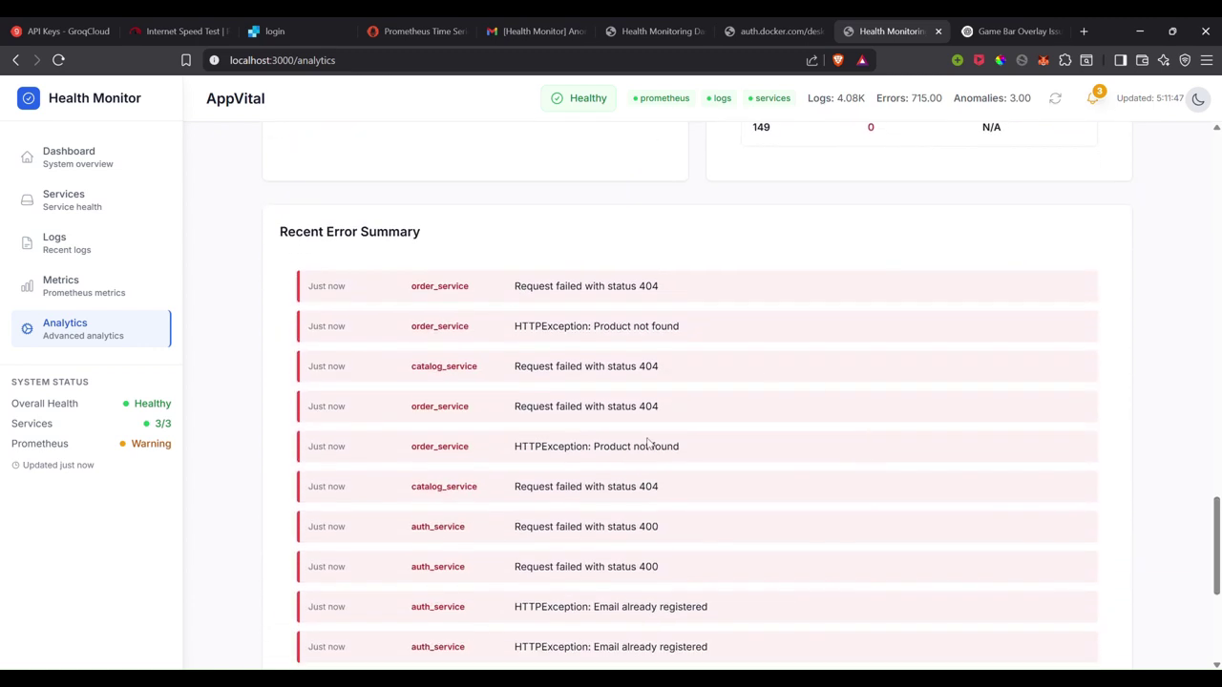
scroll(657, 657, "down", 1)
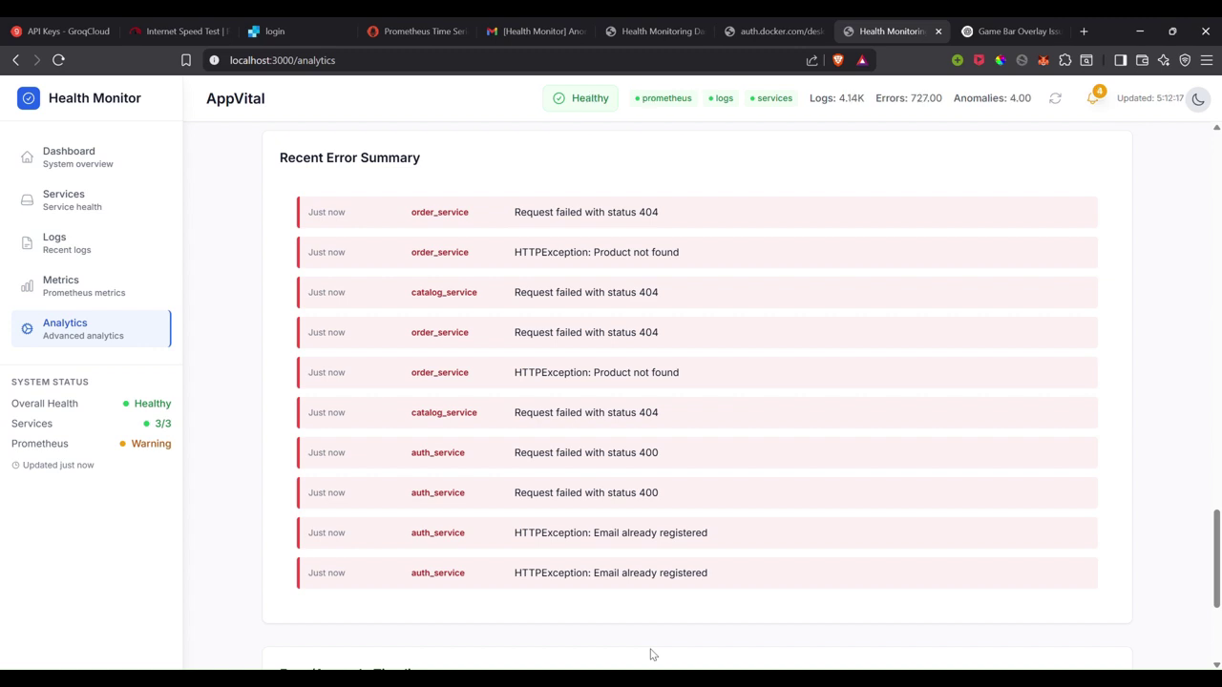
scroll(653, 654, "down", 4)
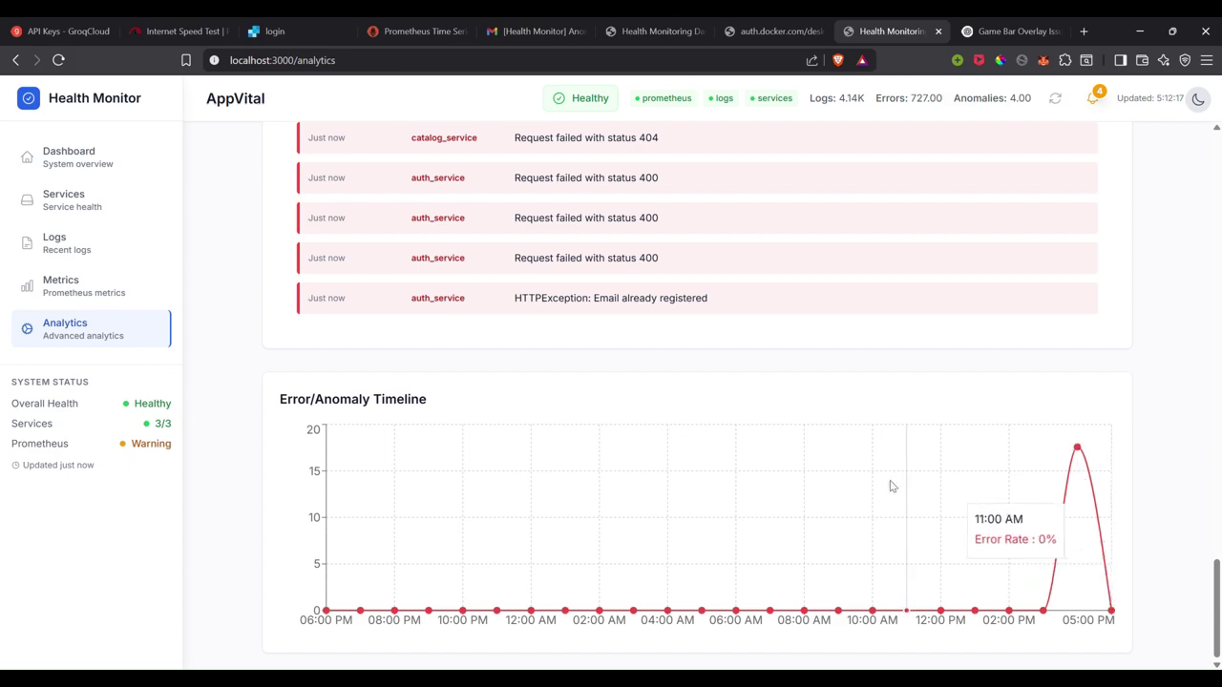
scroll(852, 519, "up", 1)
scroll(852, 519, "up", 20)
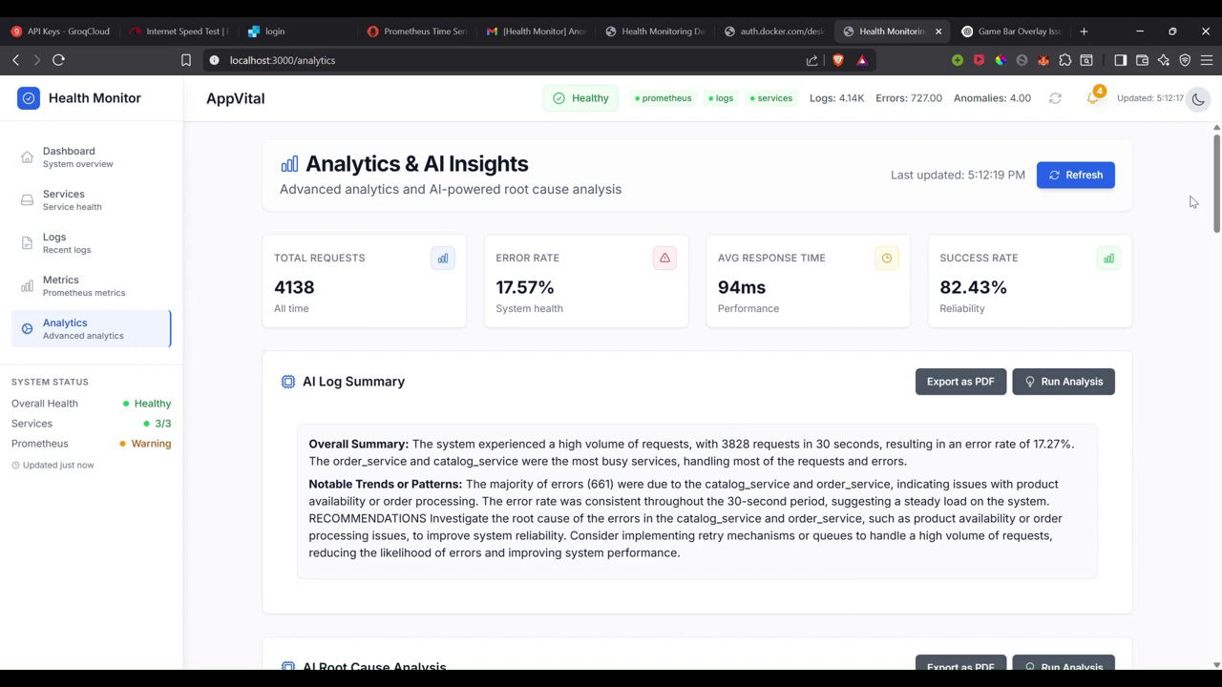
- Turn dark mode on and back off on the Analytics page and again on the Dashboard
left_click(1199, 99)
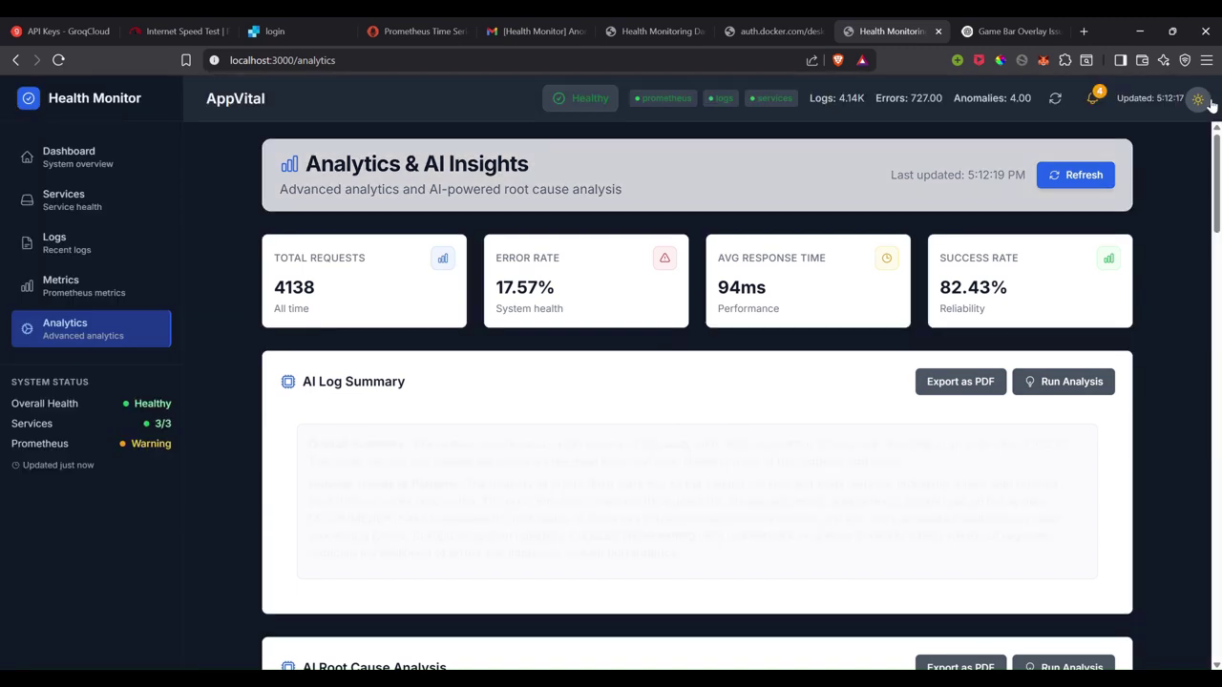
left_click(1200, 99)
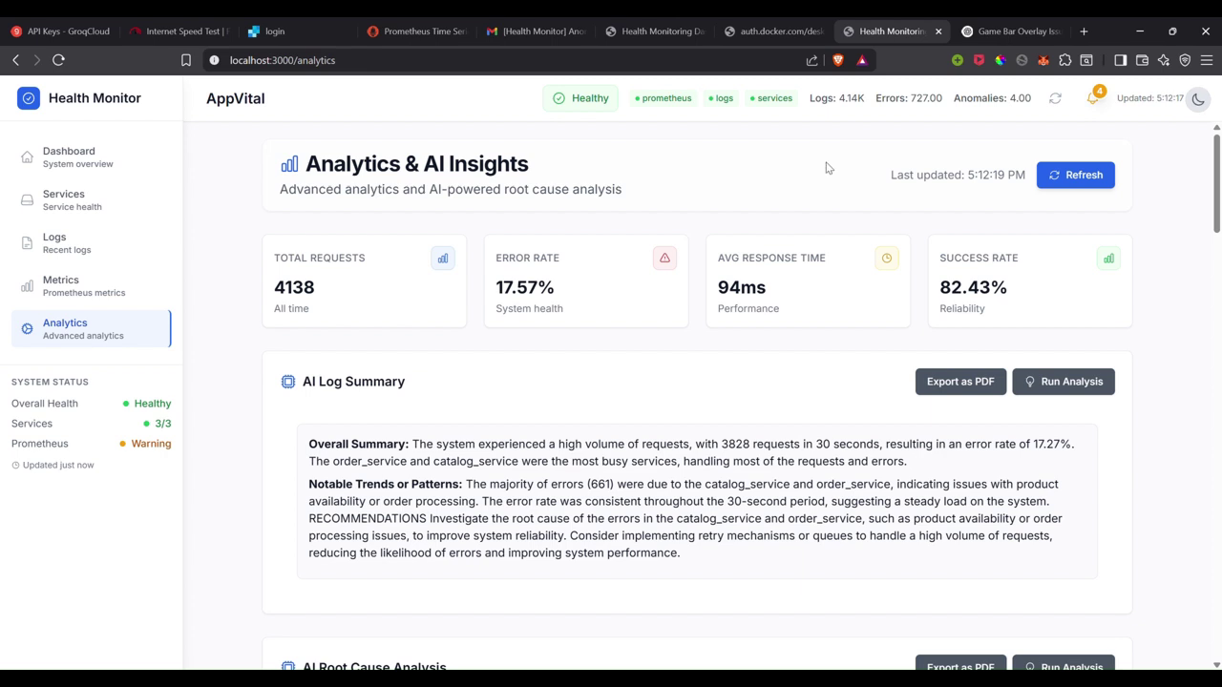
left_click(69, 157)
left_click(1200, 99)
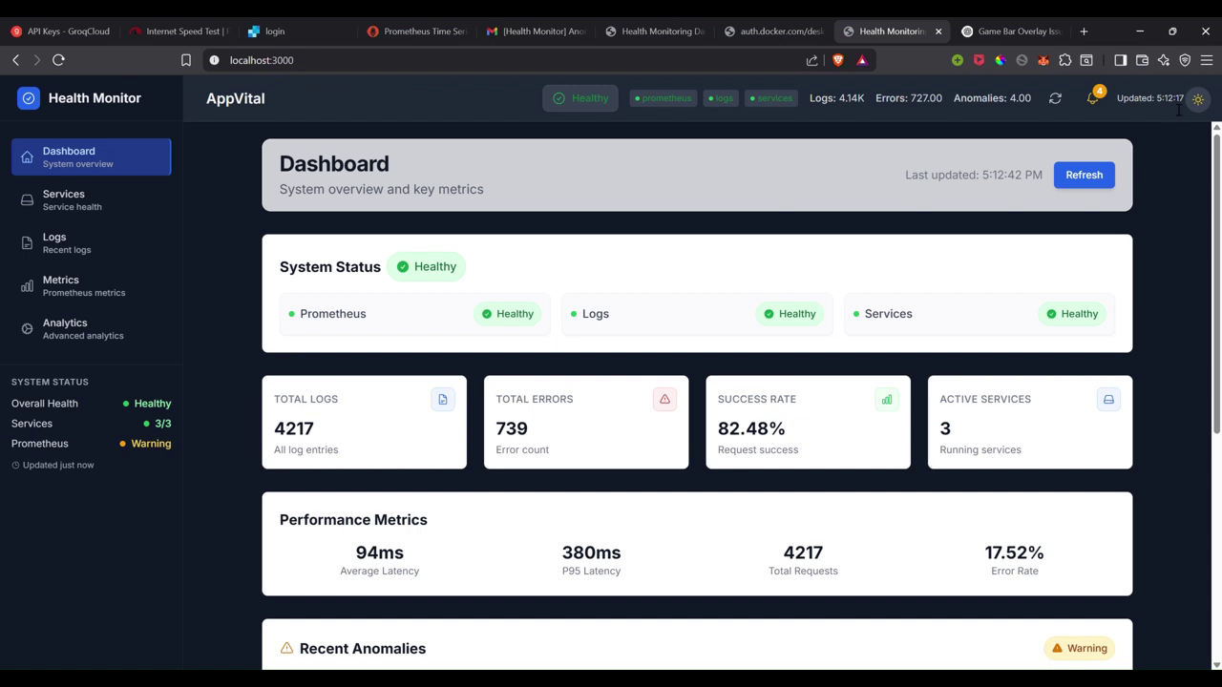
left_click(1199, 99)
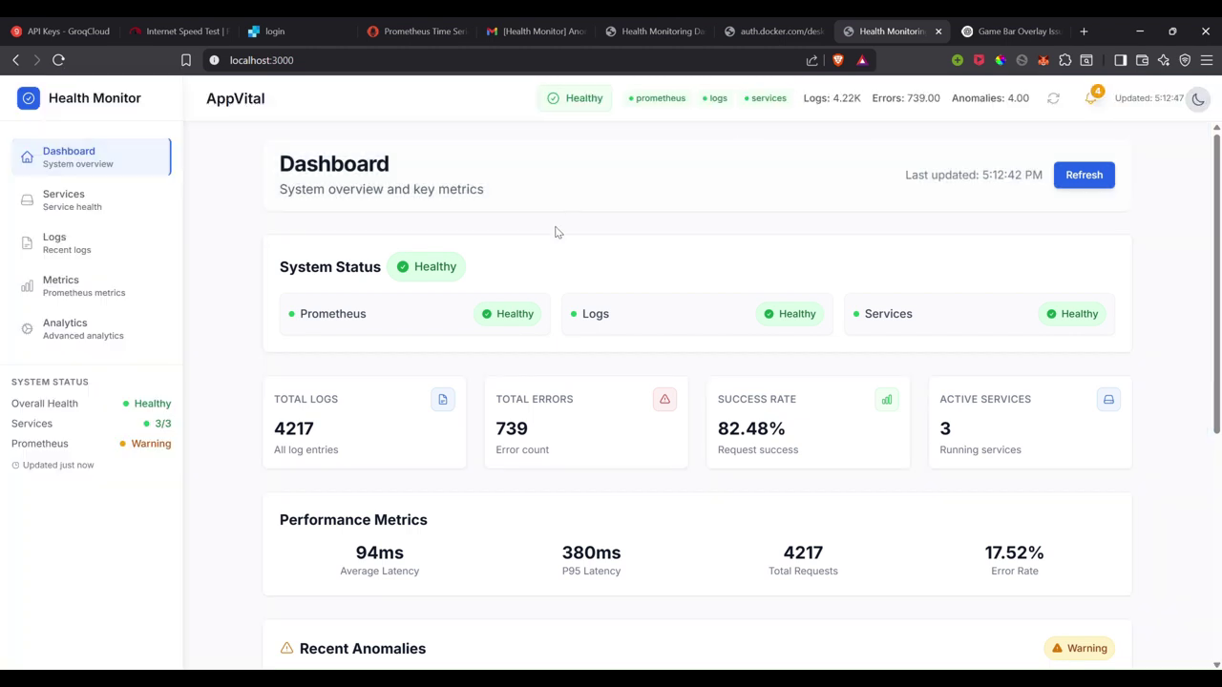
- Switch to Gmail and read the Health Monitor anomaly alert email enlarged, restoring the normal page zoom
scroll(557, 232, "down", 2)
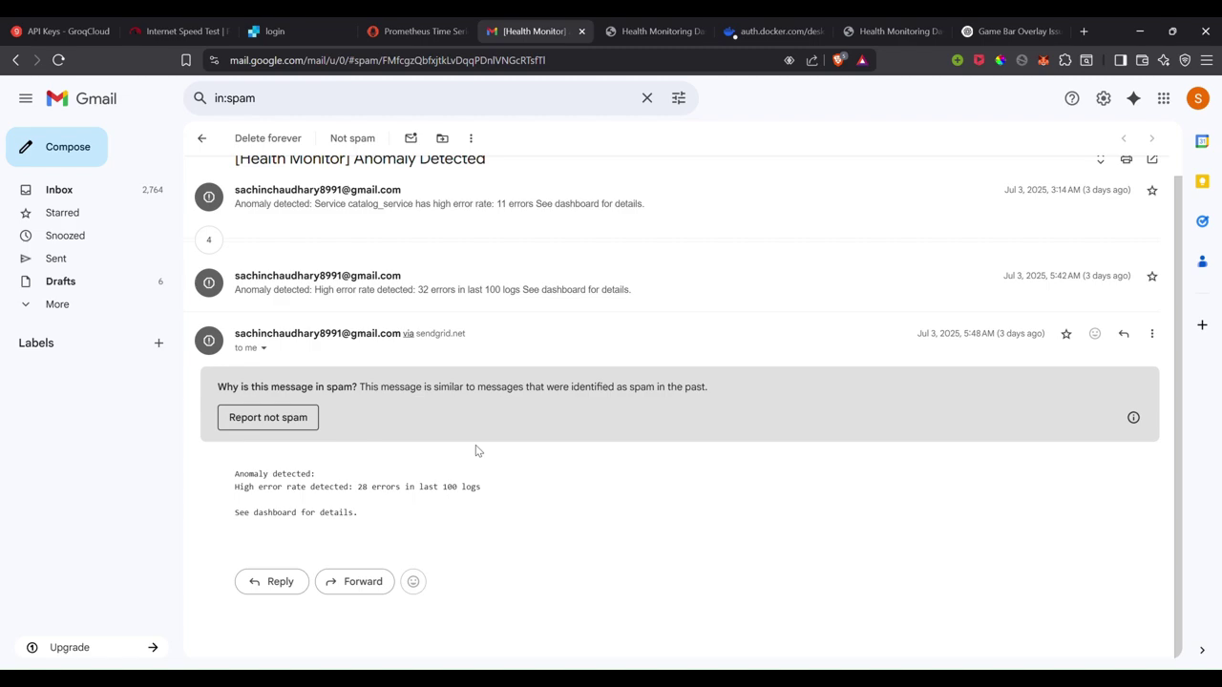
scroll(475, 444, "up", 3)
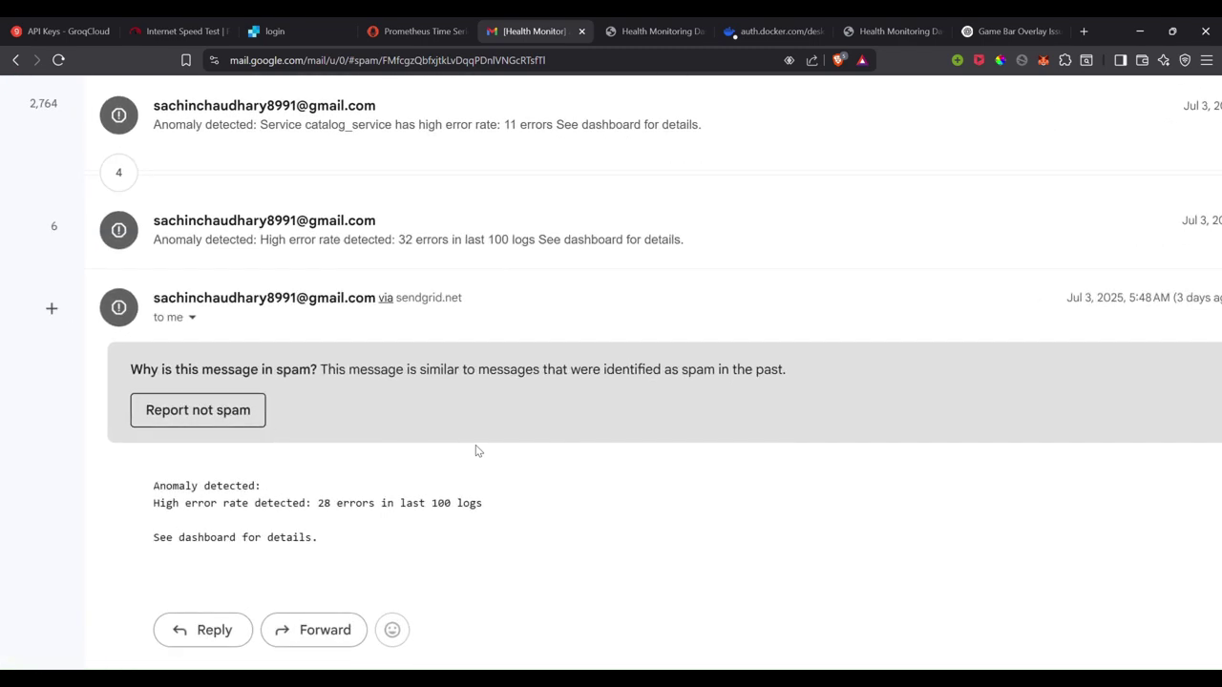
scroll(475, 444, "down", 1)
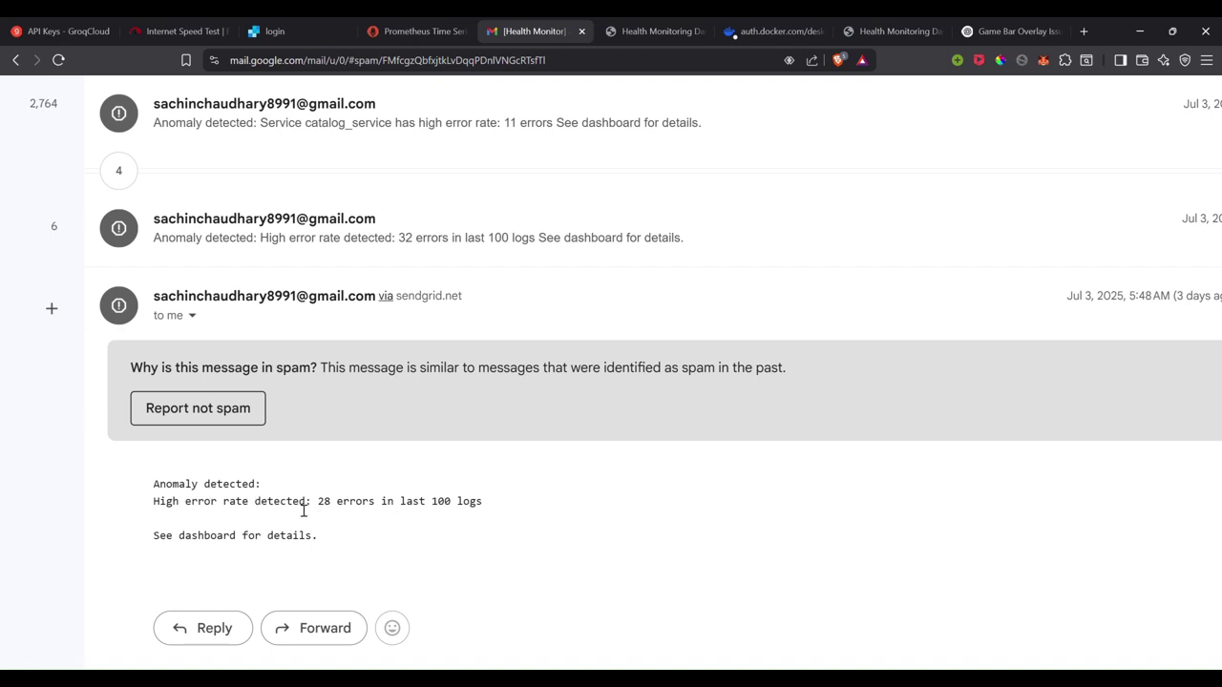
key("ctrl+0")
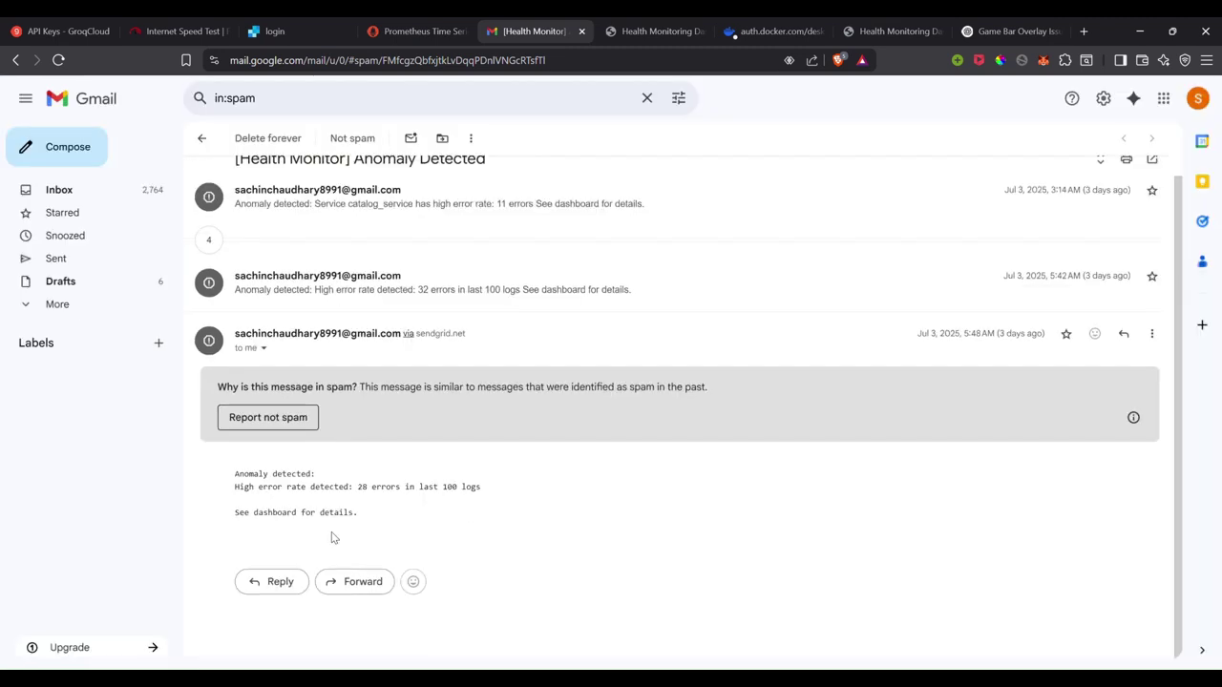